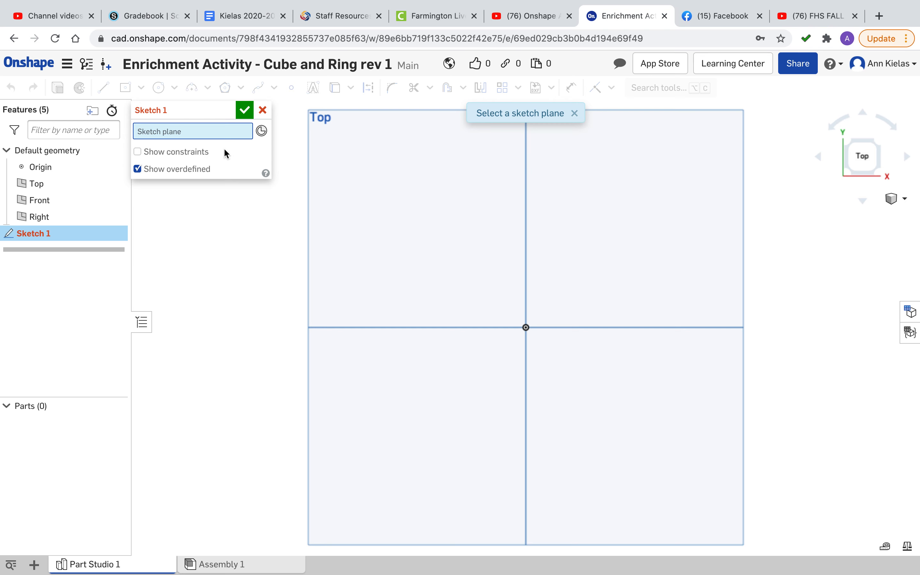
Step: Sketch a 1 by 1 in center point rectangle on the Top plane, centred on the origin
left_click(419, 234)
left_click(141, 88)
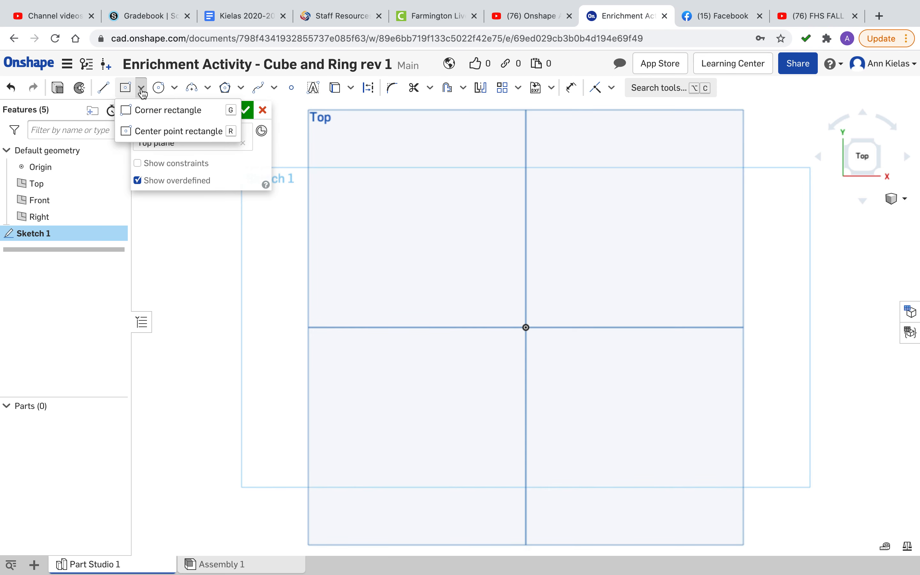
left_click(156, 132)
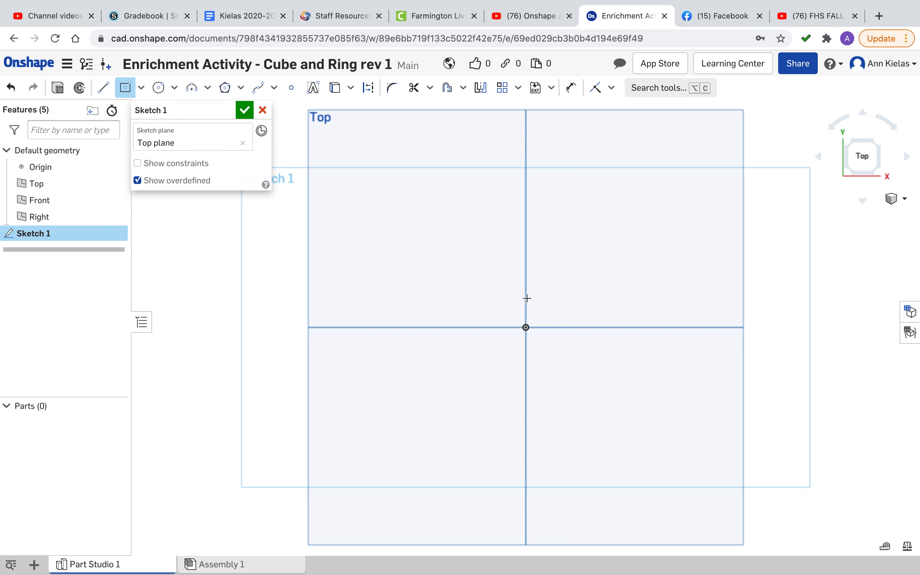
left_click(526, 327)
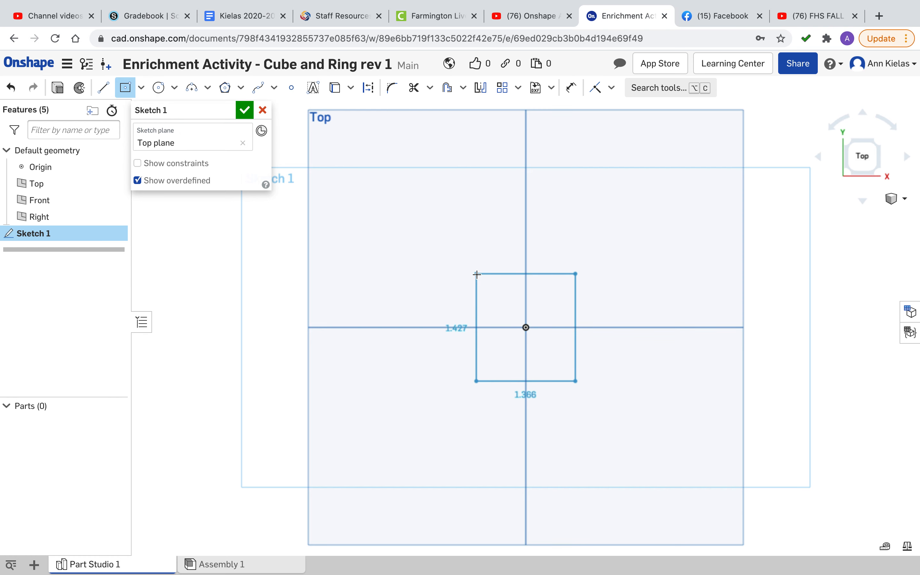
left_click(477, 274)
type("1")
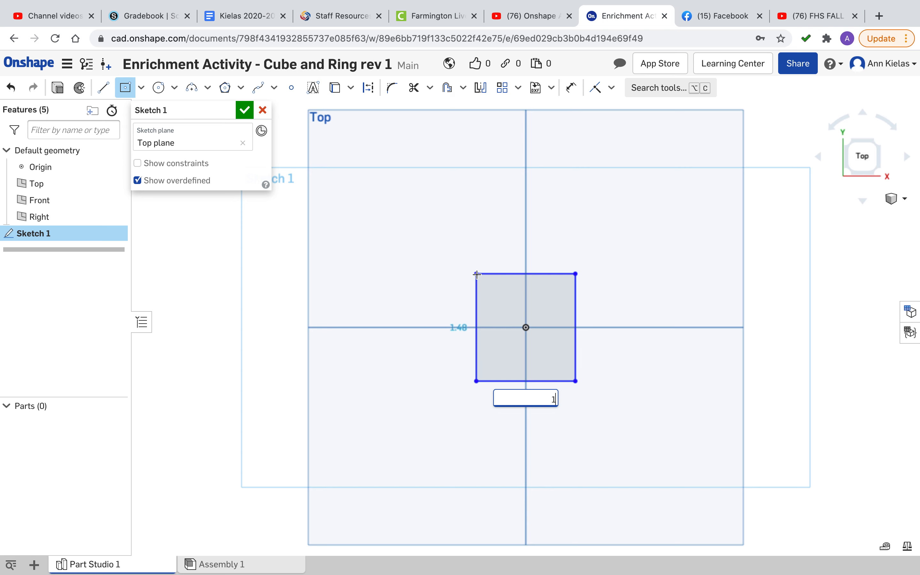
key("Tab")
type("1")
key("Return")
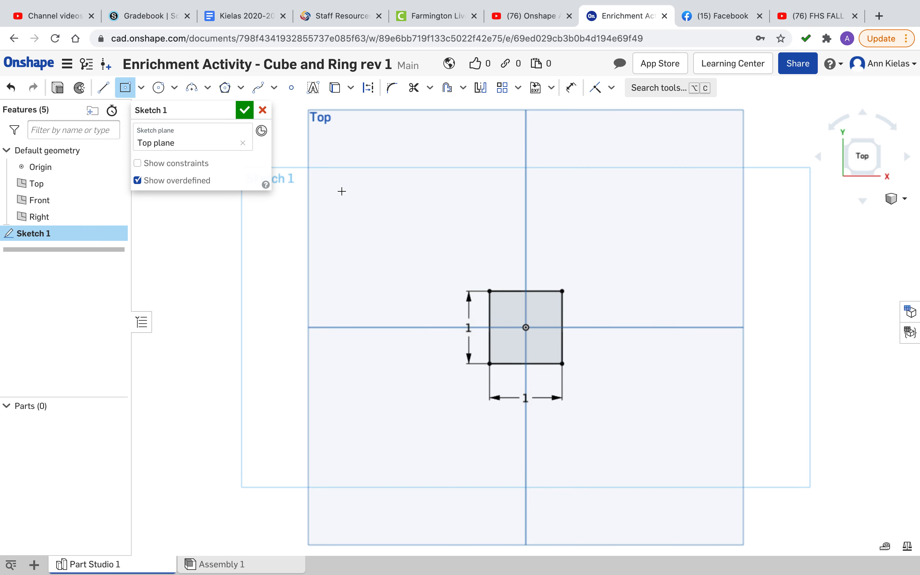
left_click(244, 111)
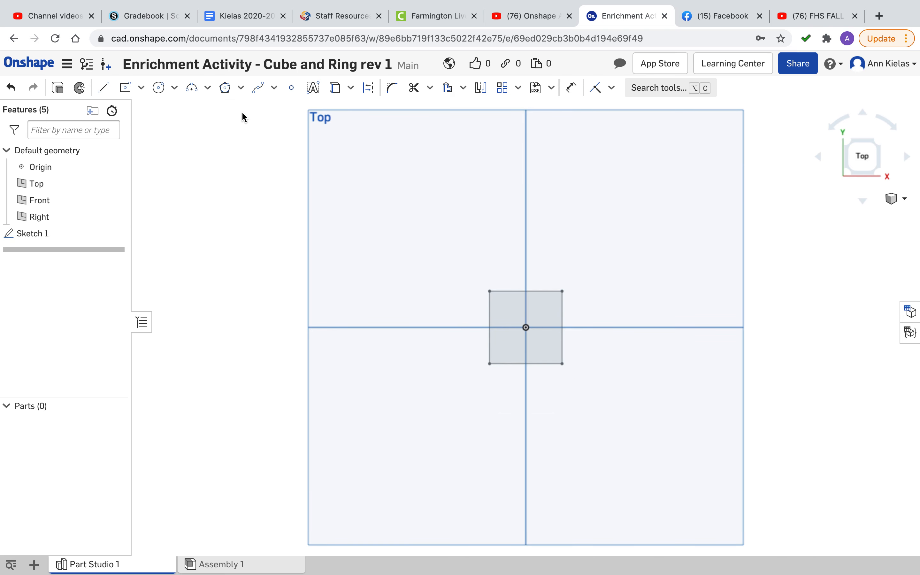
Step: Extrude the square sketch region symmetrically as a new solid with a depth of 1 in
left_click(115, 88)
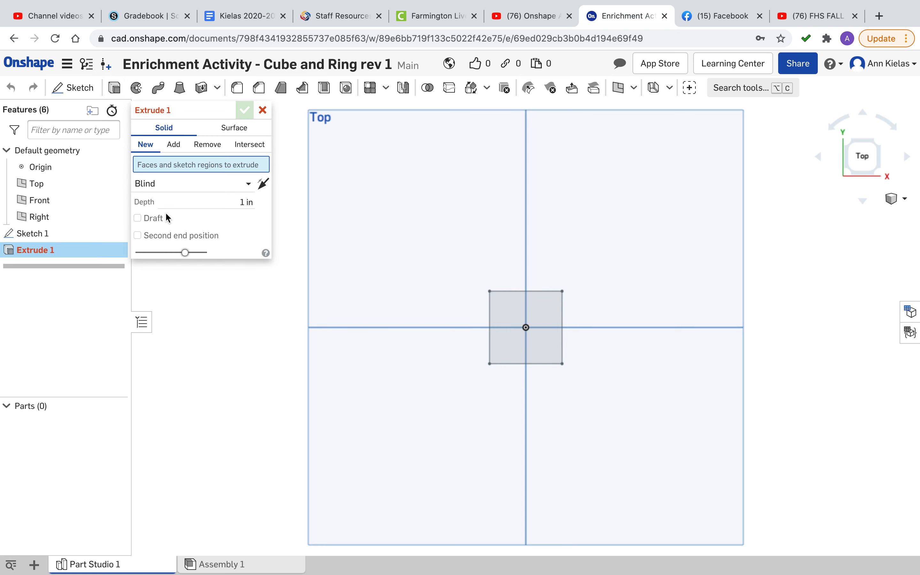
left_click(191, 185)
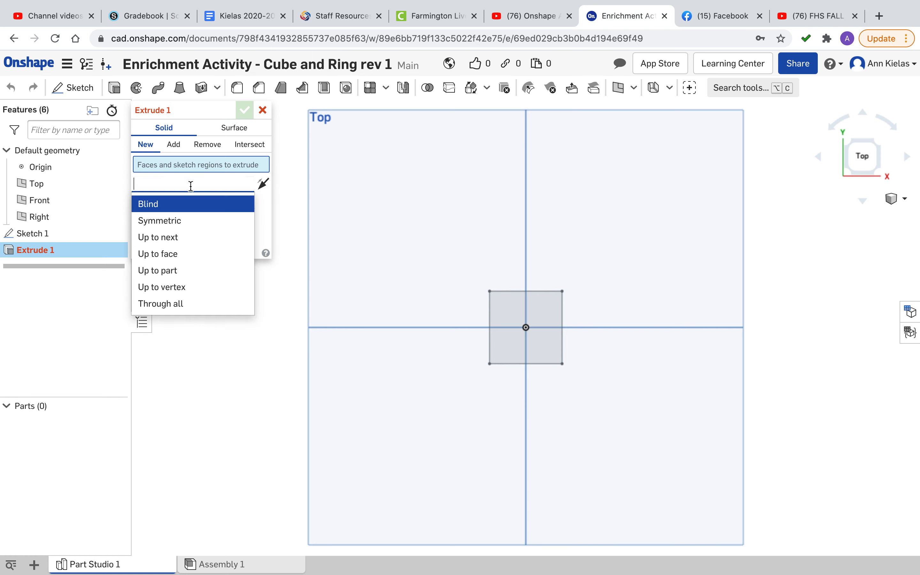
left_click(190, 224)
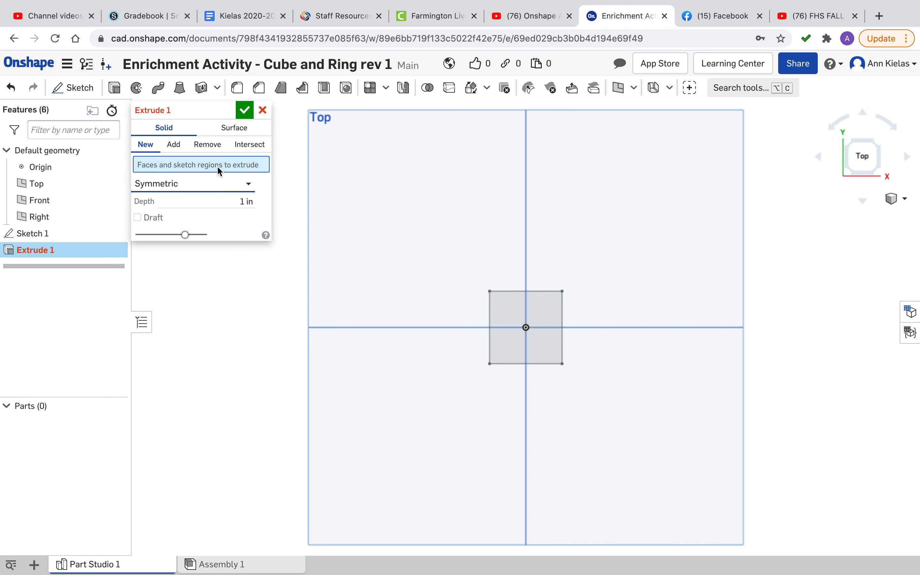
left_click(500, 313)
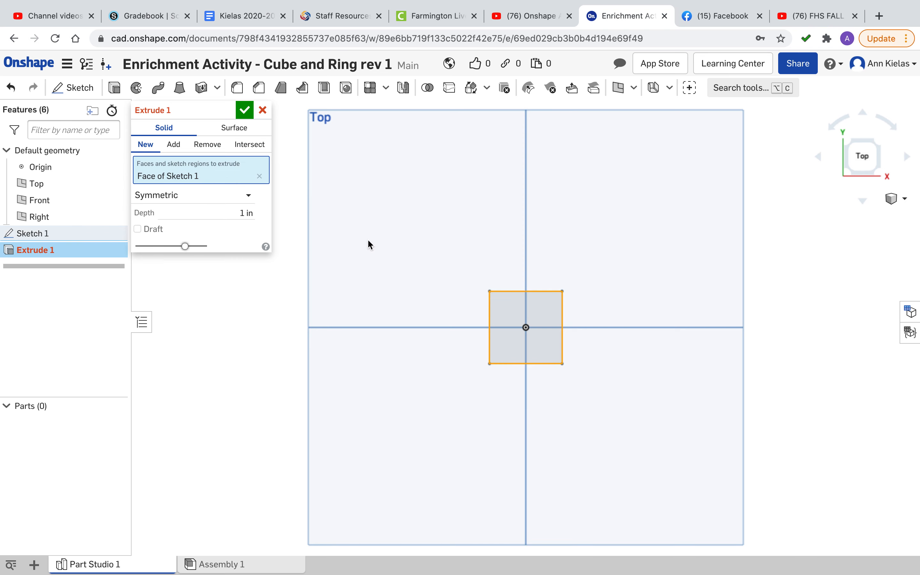
left_click(244, 110)
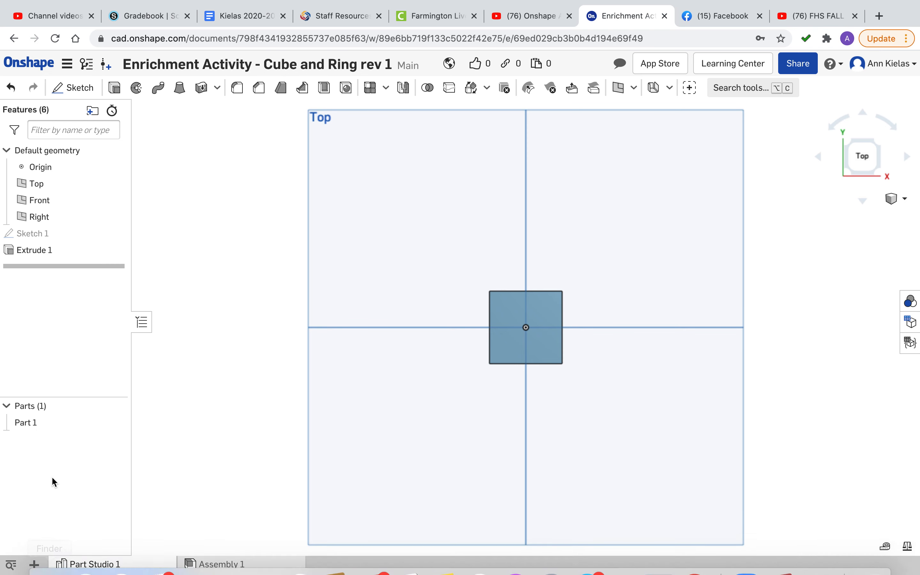
Step: Create a second Part Studio and select its Top plane
left_click(38, 566)
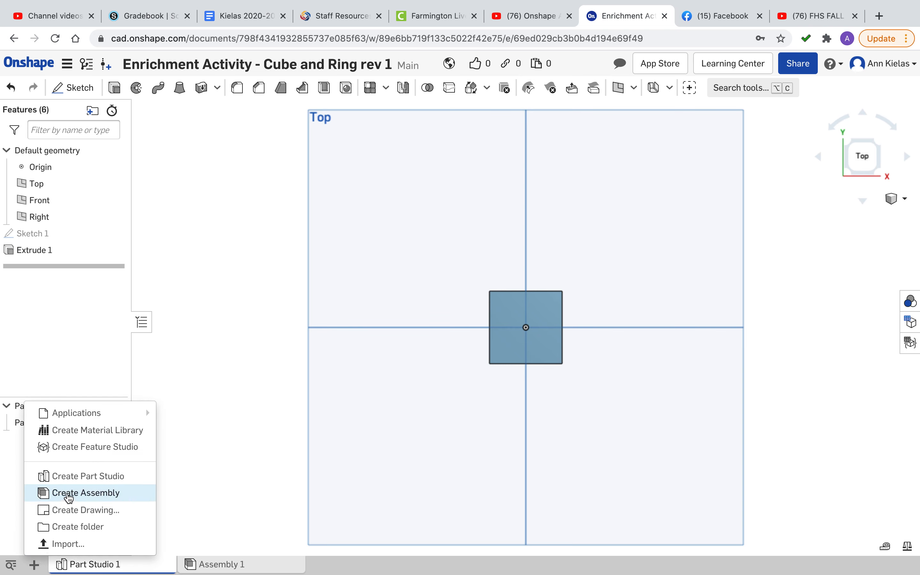
left_click(76, 477)
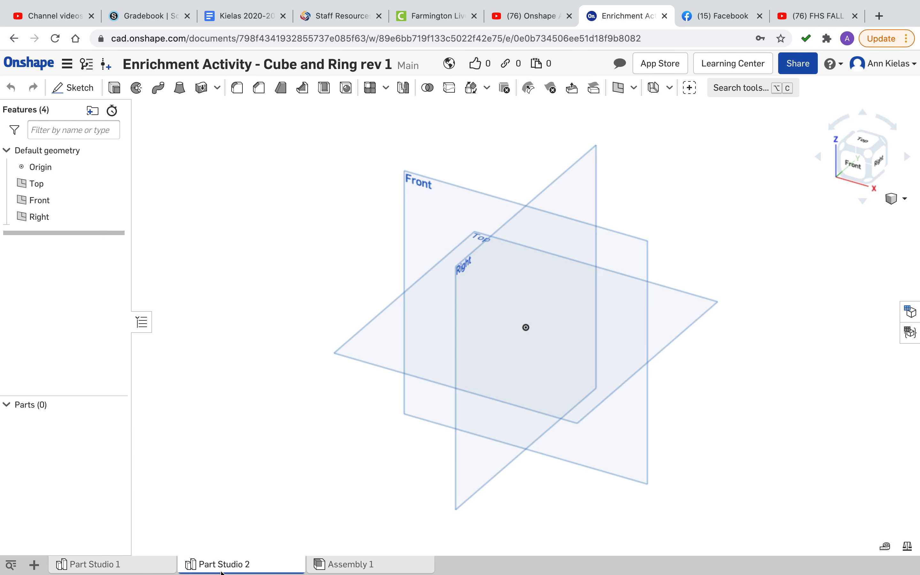
left_click(663, 324)
key("n")
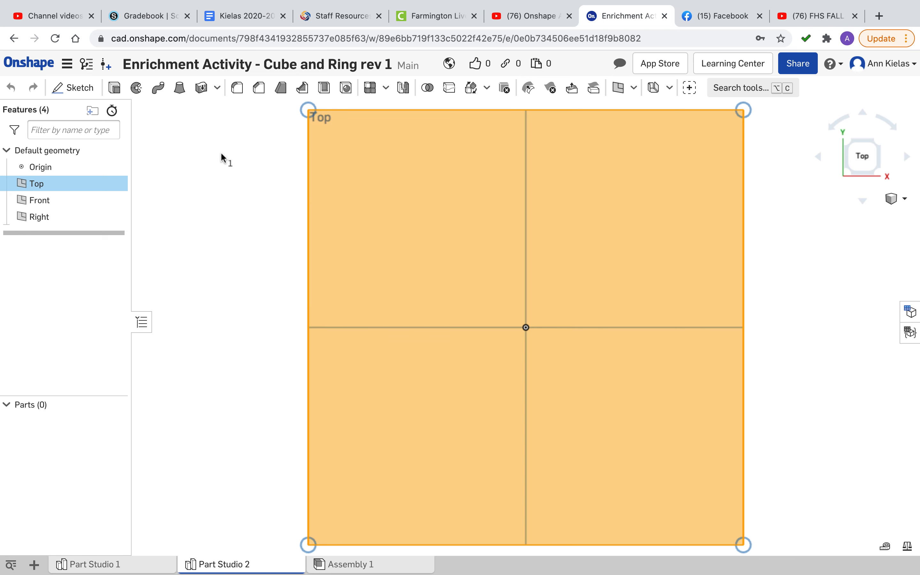
Step: Sketch a 2 by 2 in center point rectangle on the Top plane of Part Studio 2, centred on the origin
left_click(88, 90)
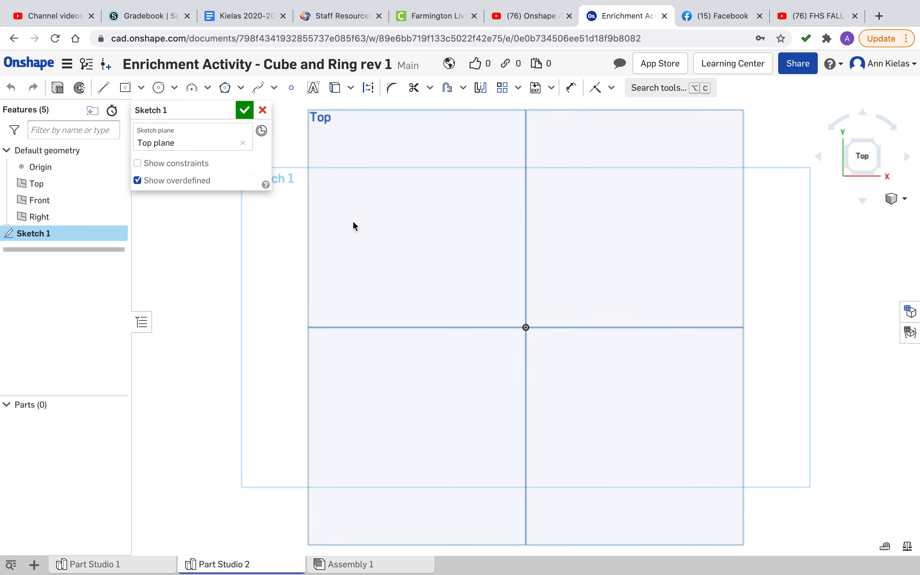
left_click(141, 88)
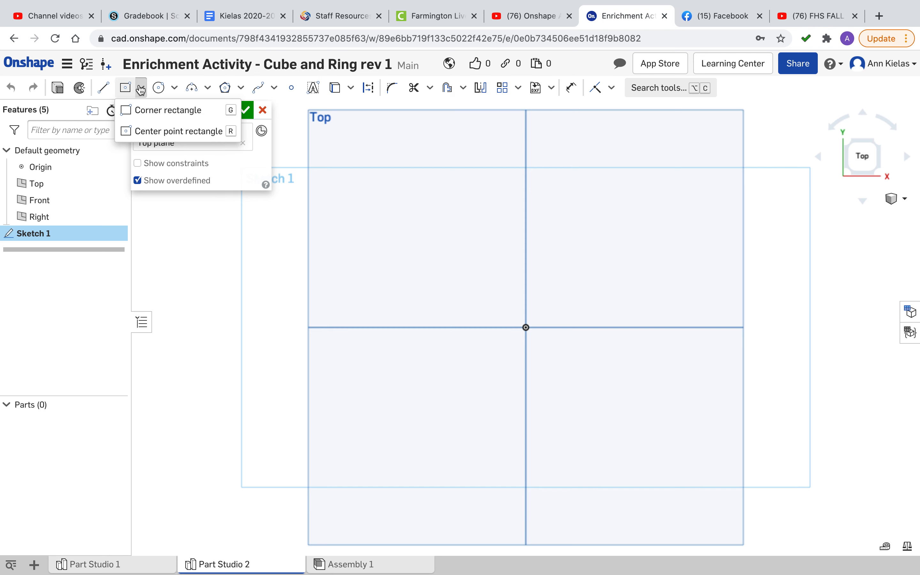
left_click(129, 133)
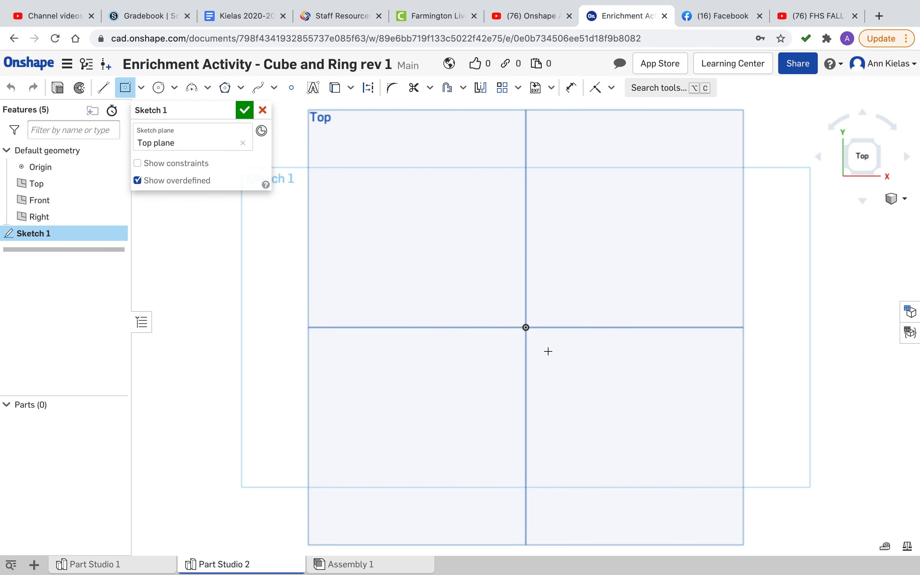
left_click(527, 327)
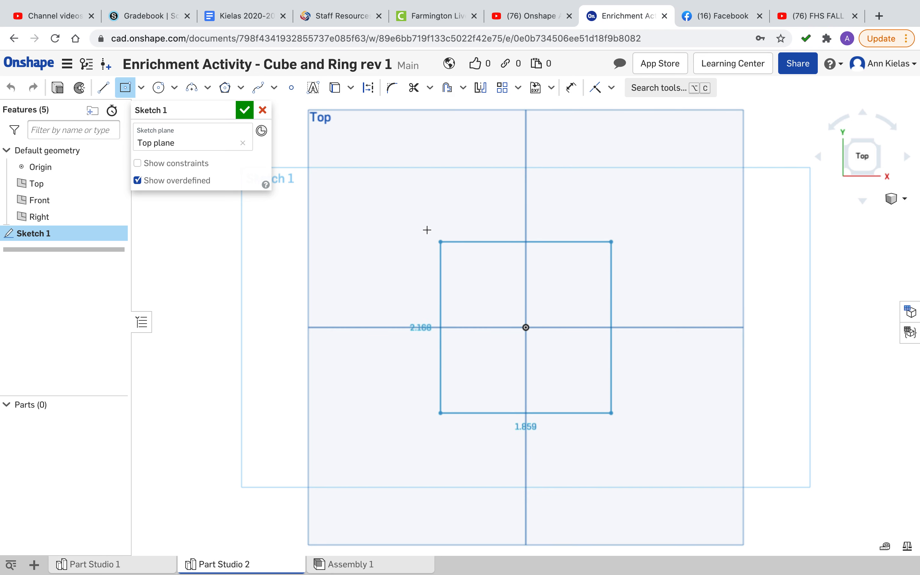
left_click(414, 214)
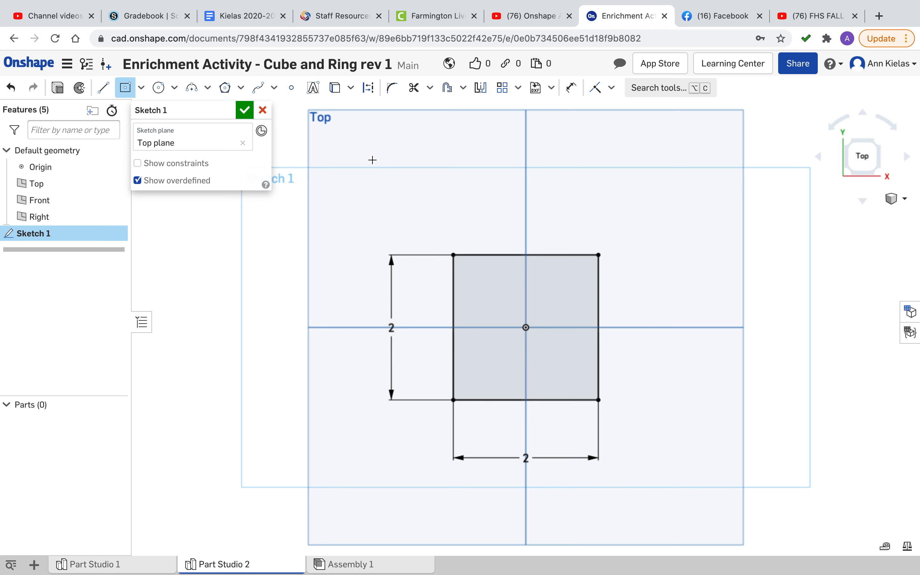
left_click(244, 110)
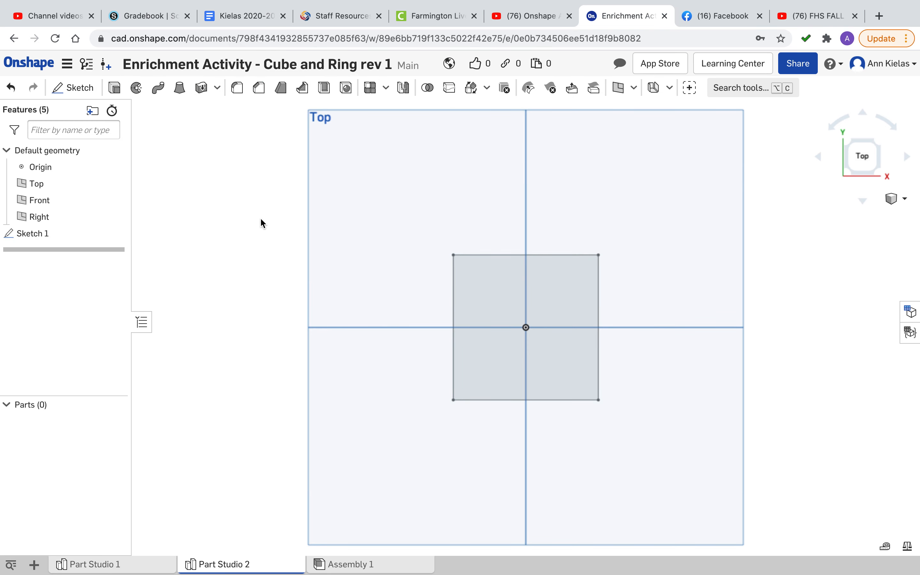
Step: Extrude the 2 in square symmetrically as a new solid with a depth of 1 in
left_click(118, 90)
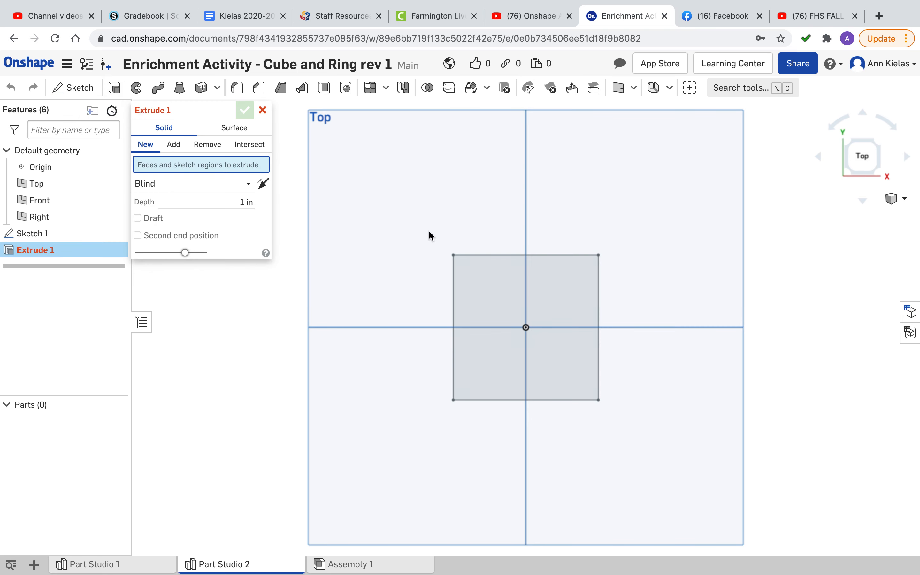
left_click(476, 291)
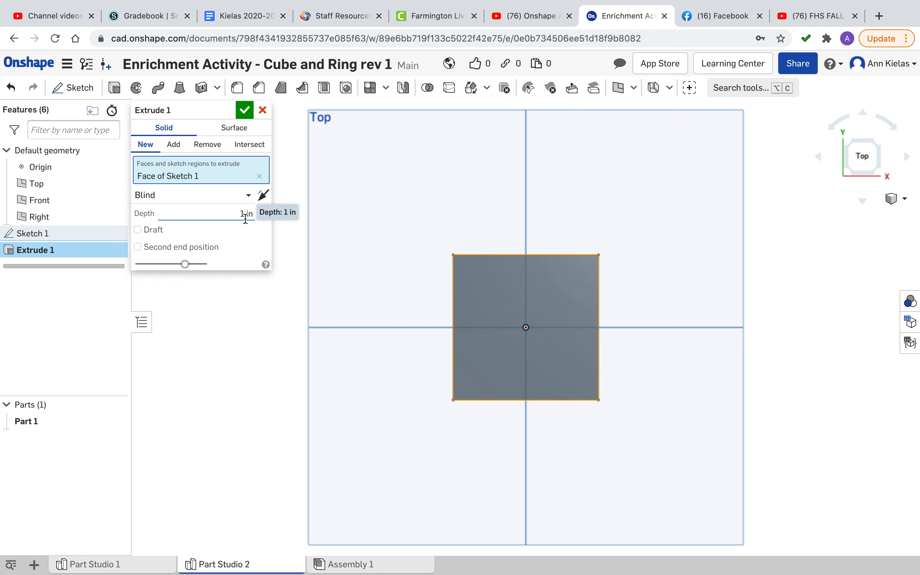
left_click(182, 200)
left_click(174, 233)
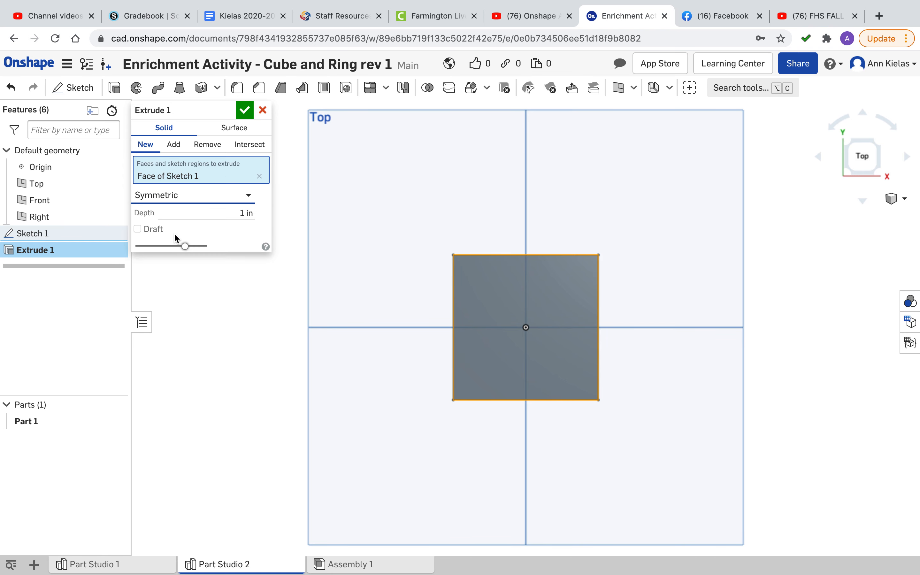
left_click(244, 110)
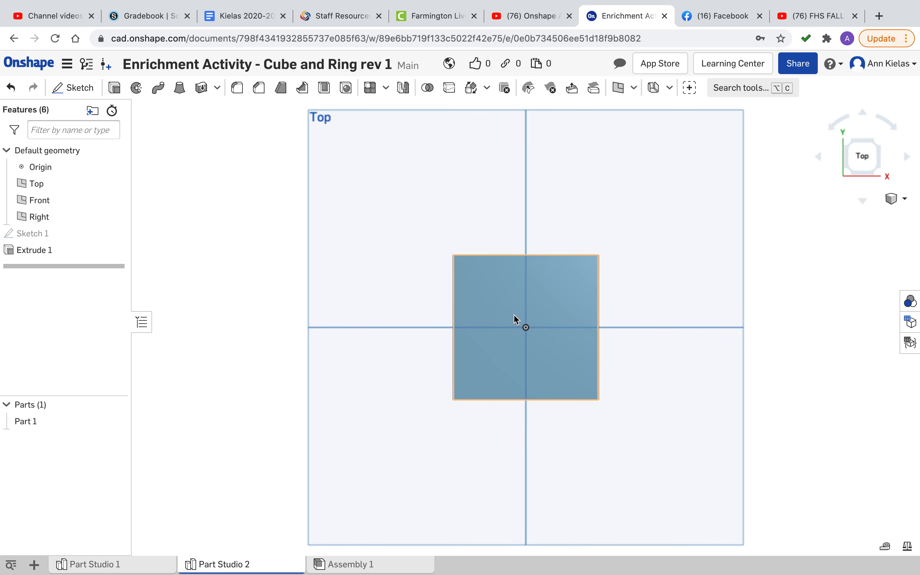
Step: Sketch a 1 by 1 in center point rectangle on the block's top face, centred on the origin
left_click(905, 202)
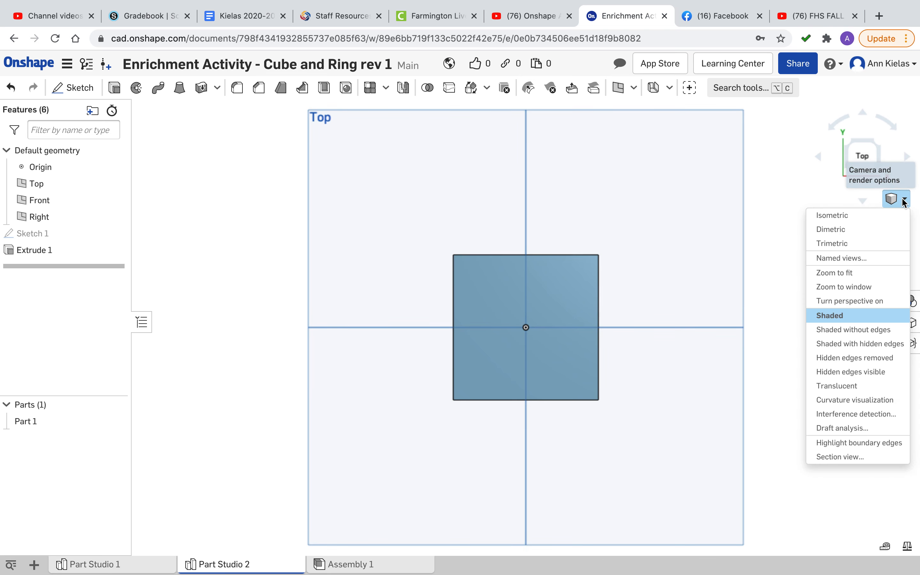
left_click(871, 216)
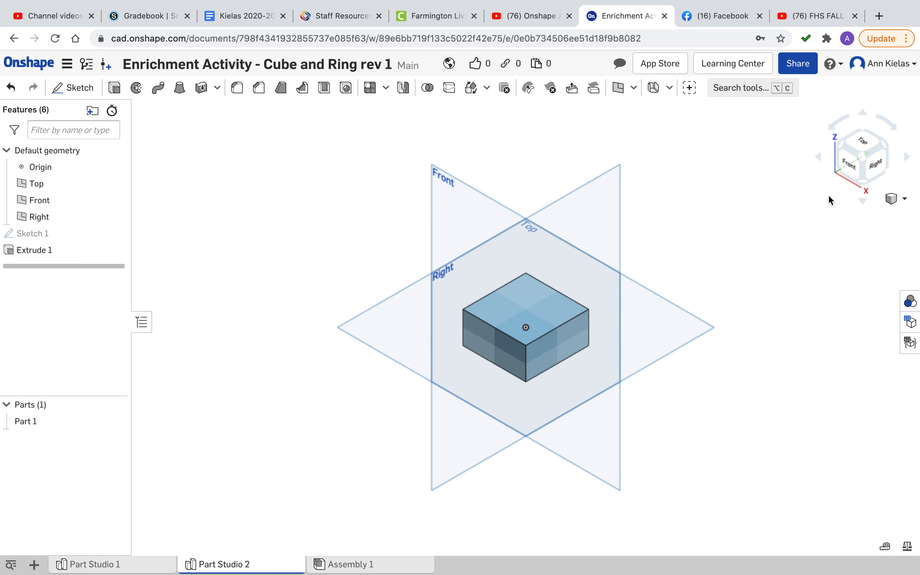
left_click(862, 144)
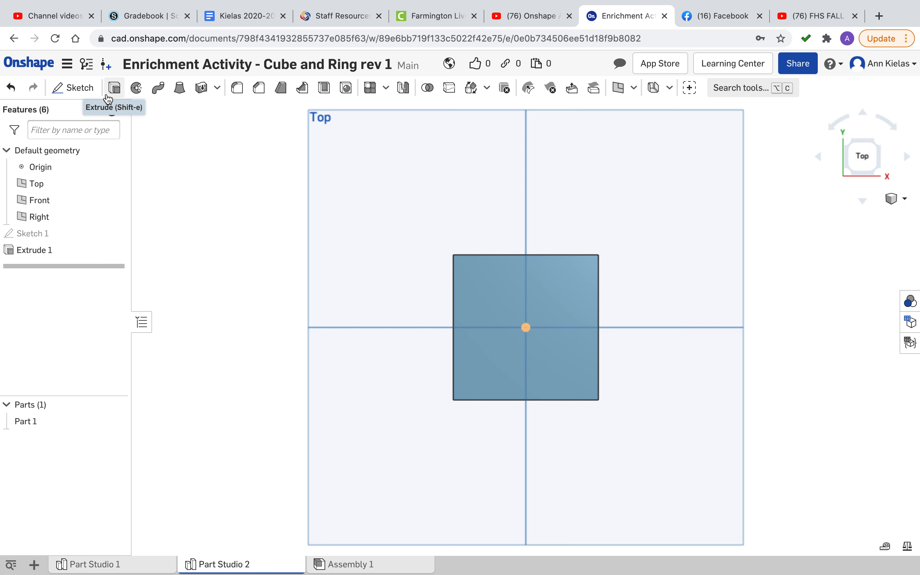
left_click(87, 90)
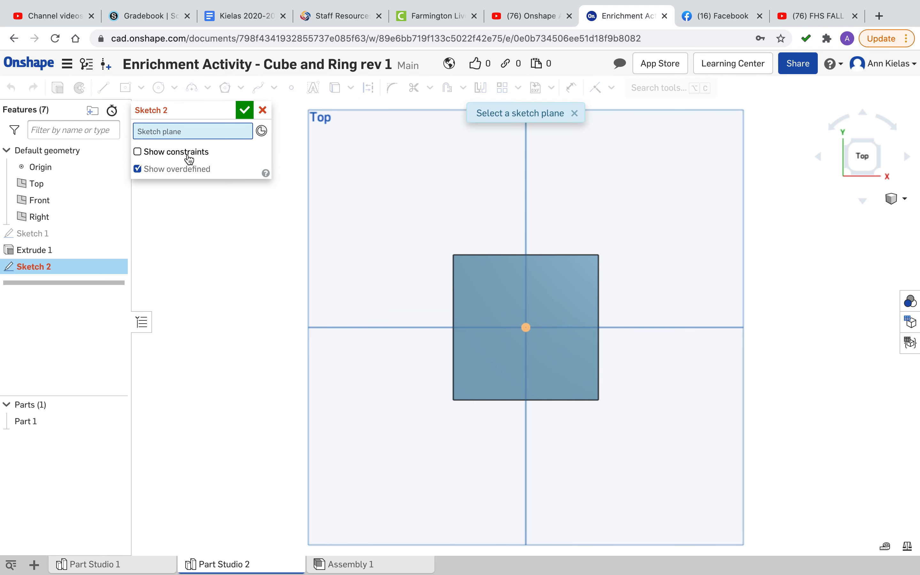
left_click(487, 310)
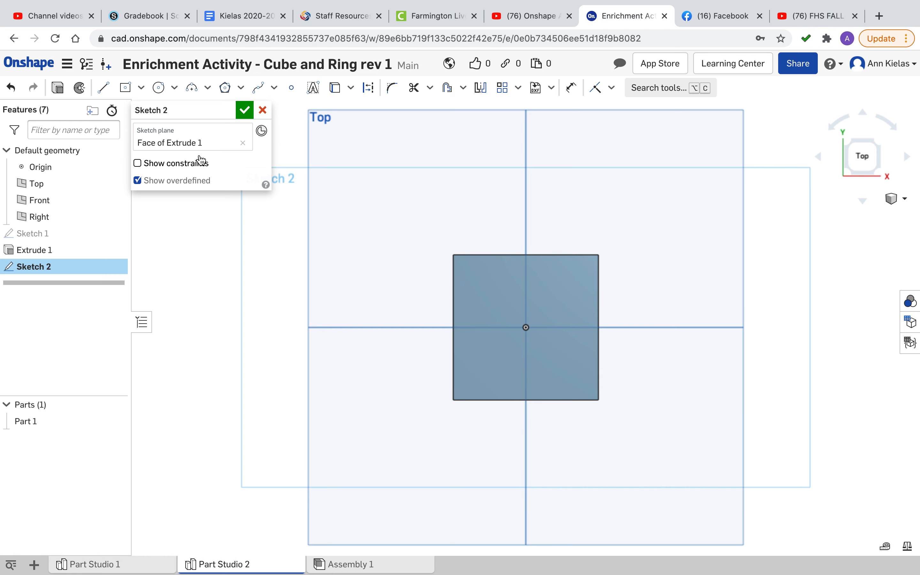
left_click(142, 88)
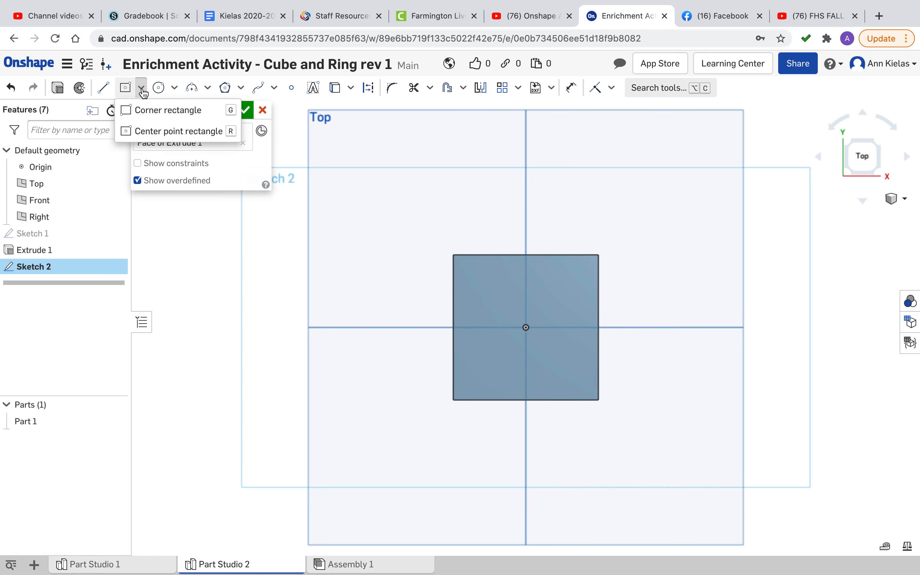
left_click(158, 134)
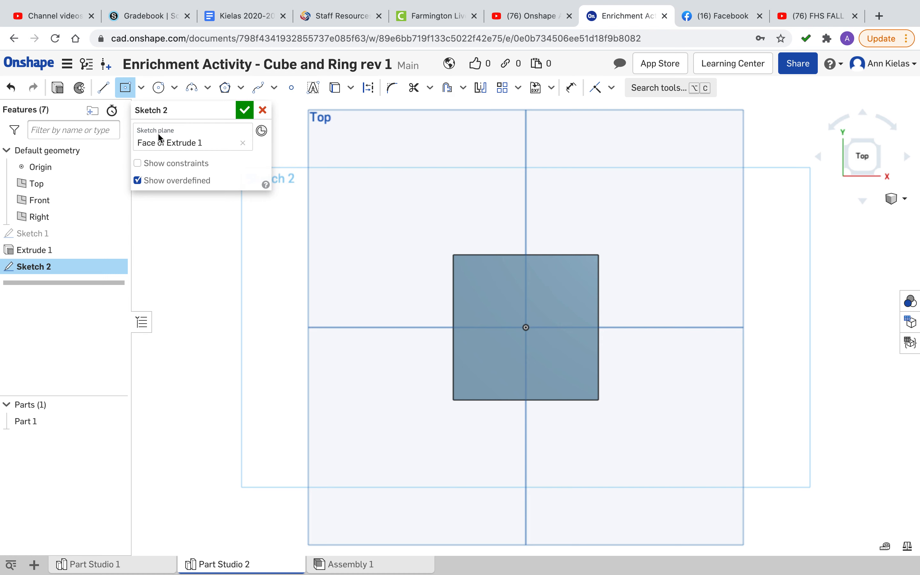
left_click(526, 327)
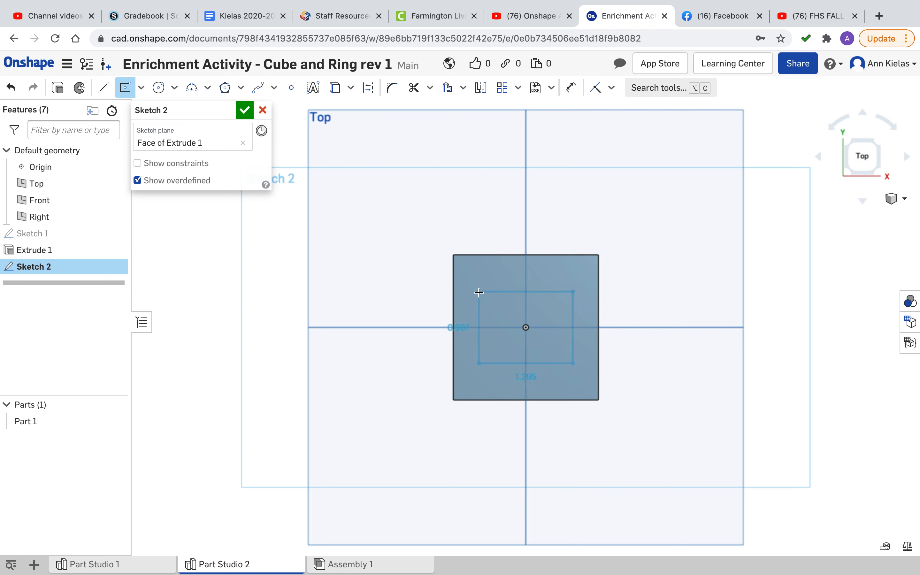
type("1")
key("Tab")
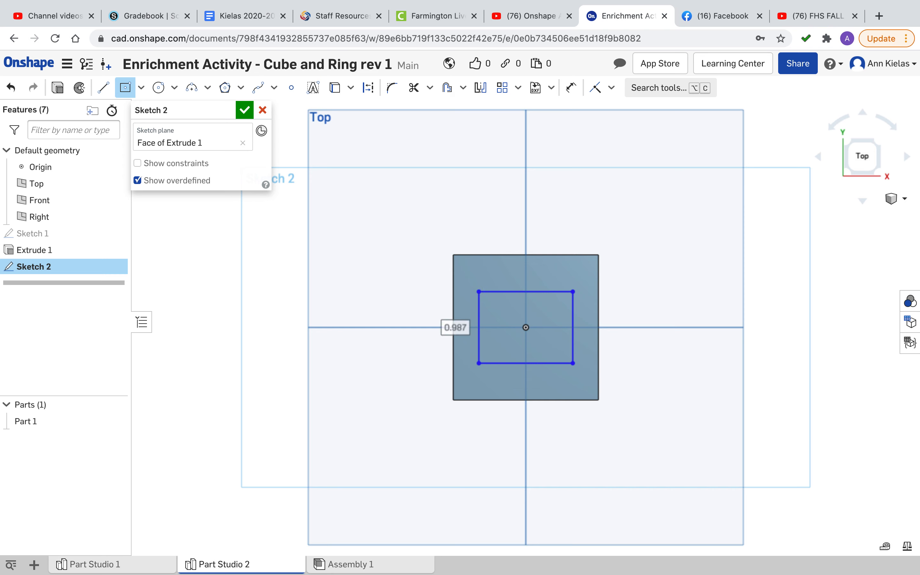
type("1")
key("Return")
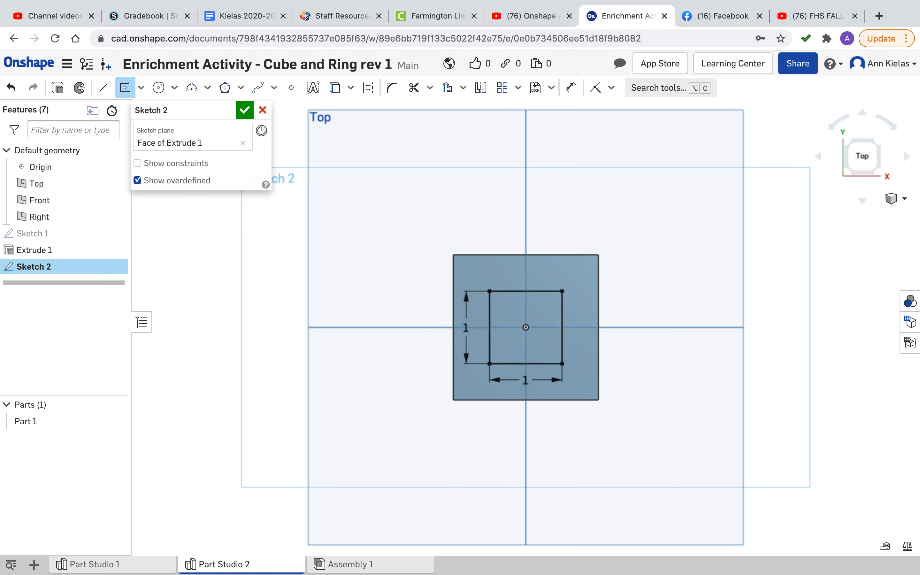
left_click(404, 188)
key("Escape")
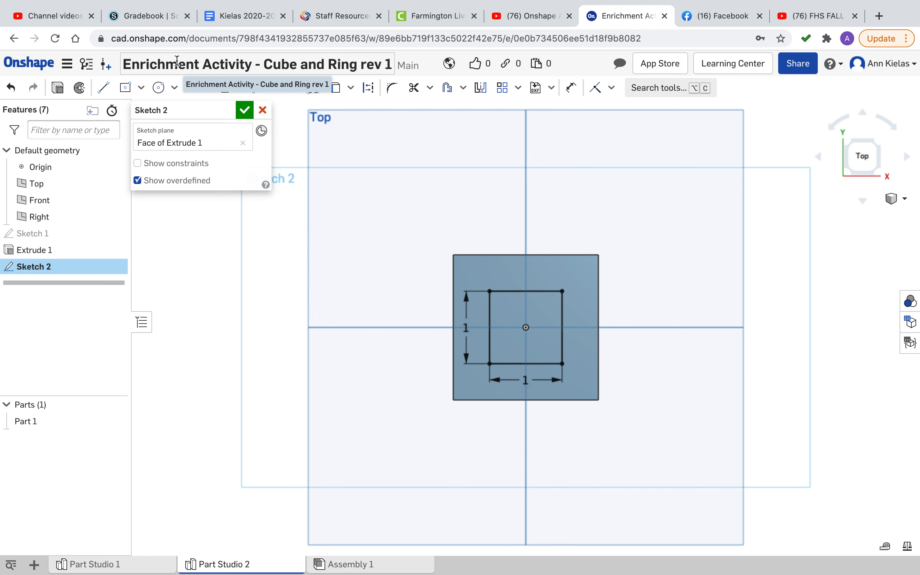
Step: Extrude the 1 in square as a Remove cut through the block, merging with all and with a blind depth of 1.5 in
left_click(244, 112)
left_click(35, 267)
left_click(115, 89)
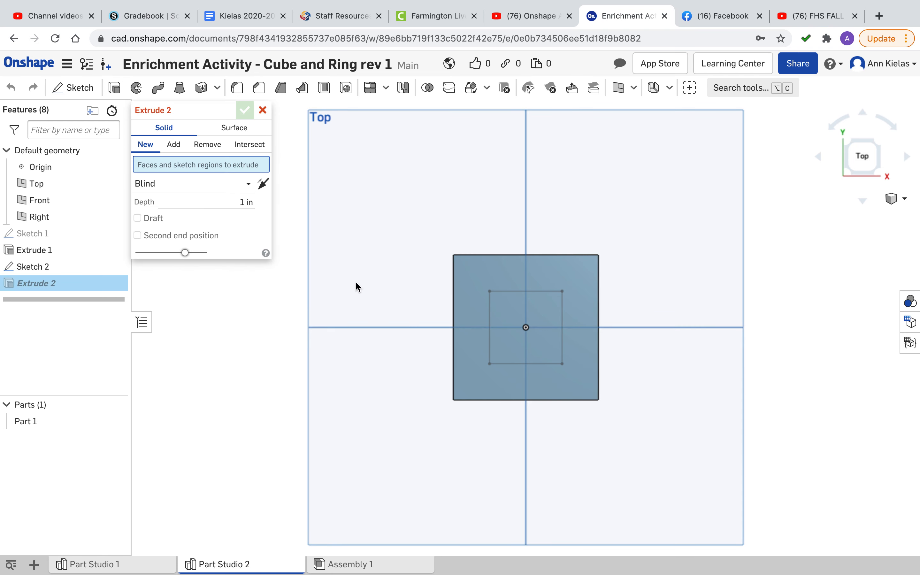
left_click(513, 311)
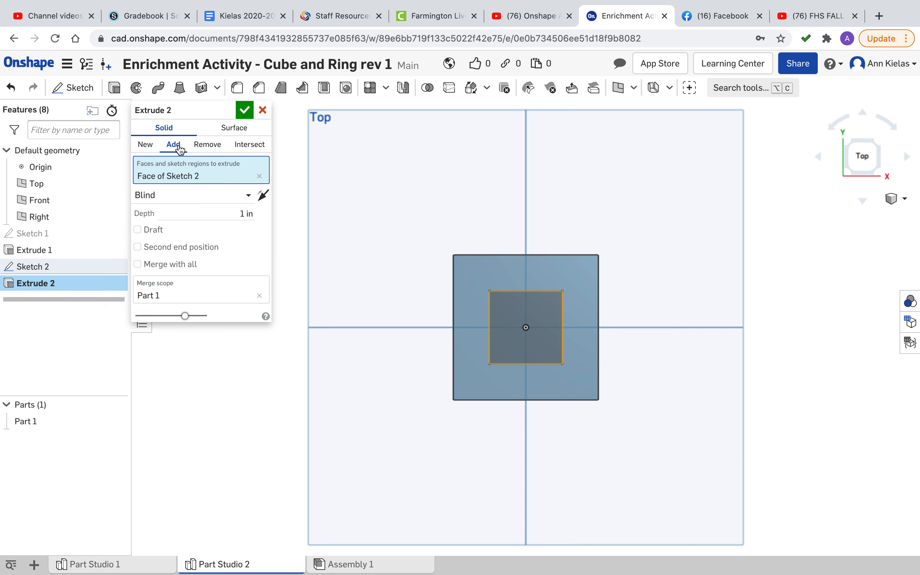
left_click(207, 147)
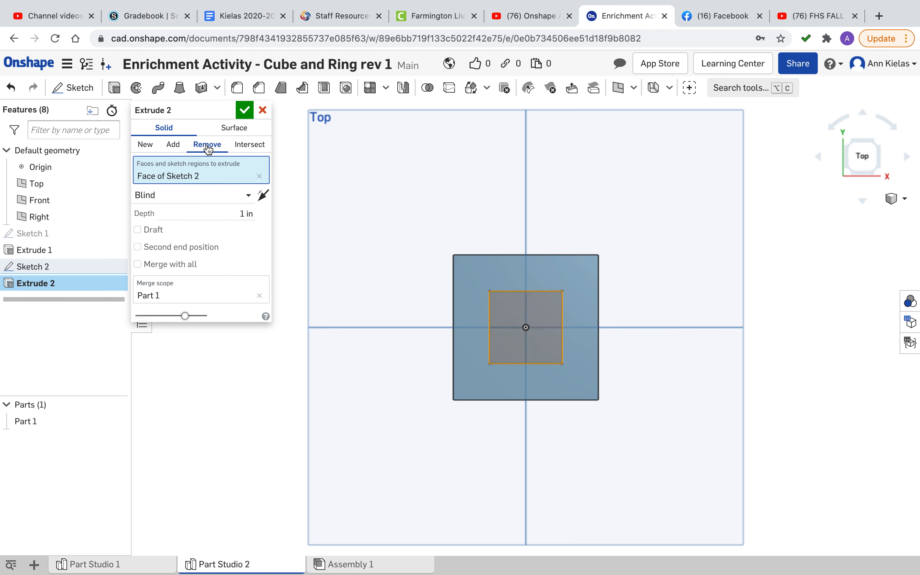
left_click(137, 264)
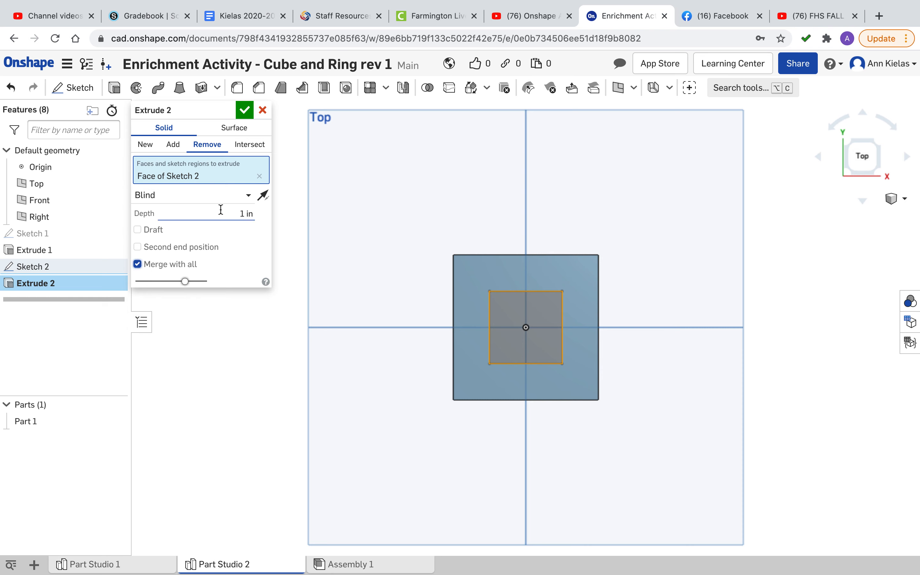
left_click(240, 214)
type("1.5")
left_click(245, 109)
left_click(244, 110)
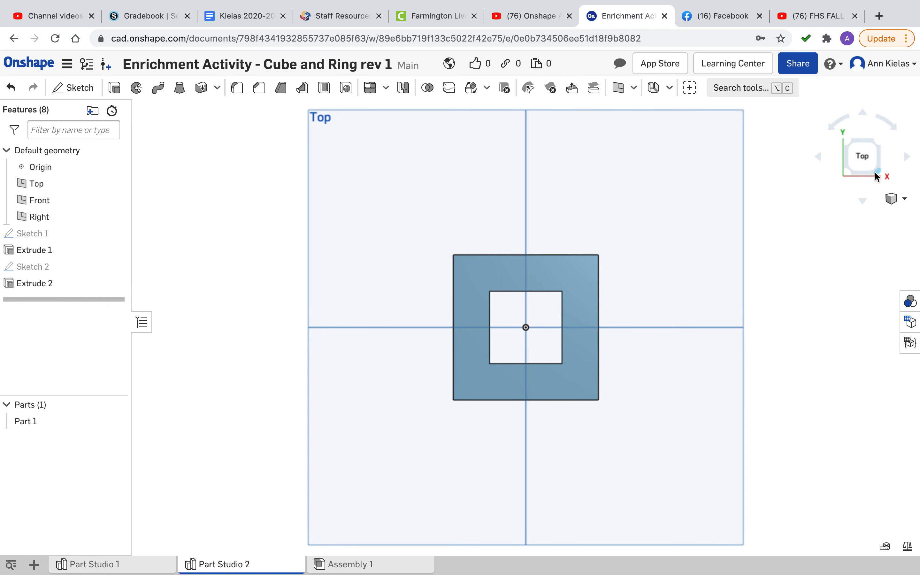
left_click(903, 200)
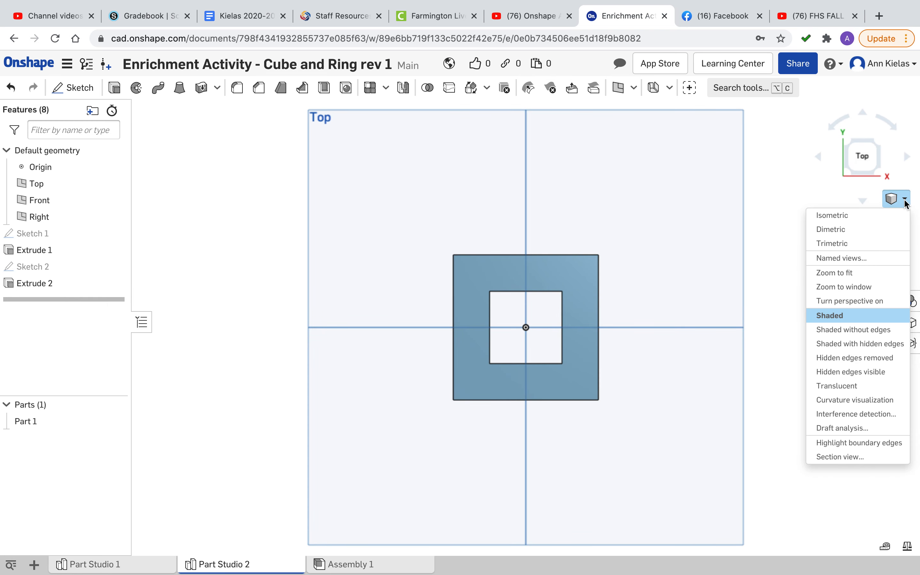
left_click(888, 216)
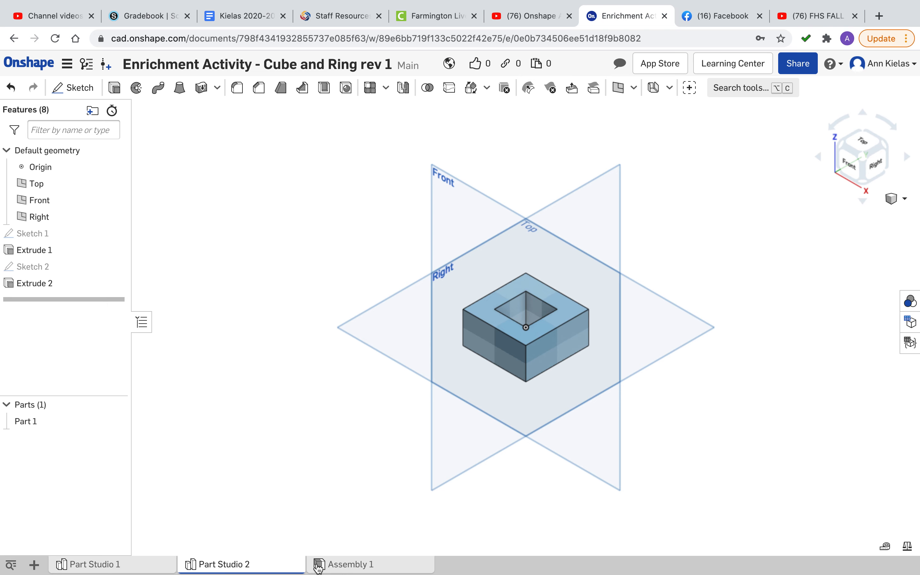
Step: Insert the square ring from Part Studio 2 into Assembly 1, placing it near the assembly origin
mouse_move(370, 568)
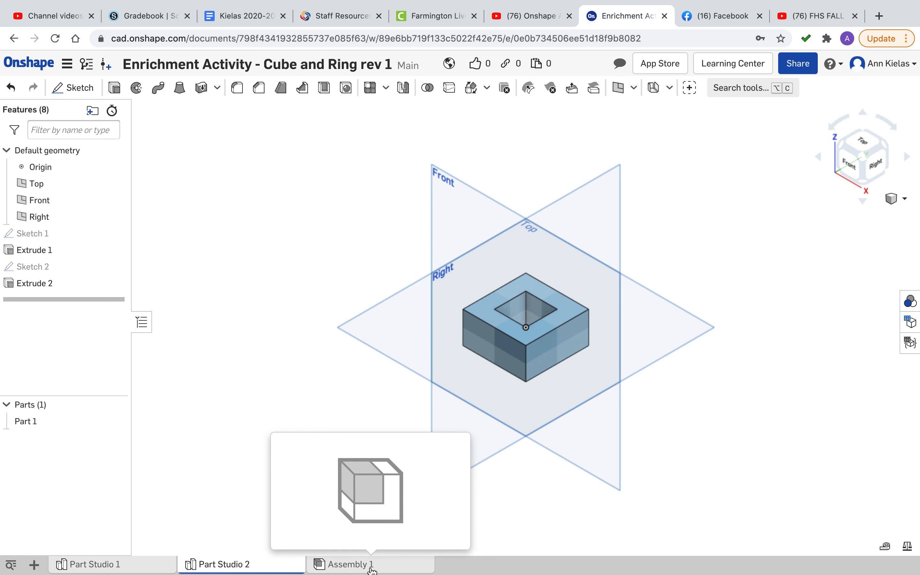
left_click(371, 567)
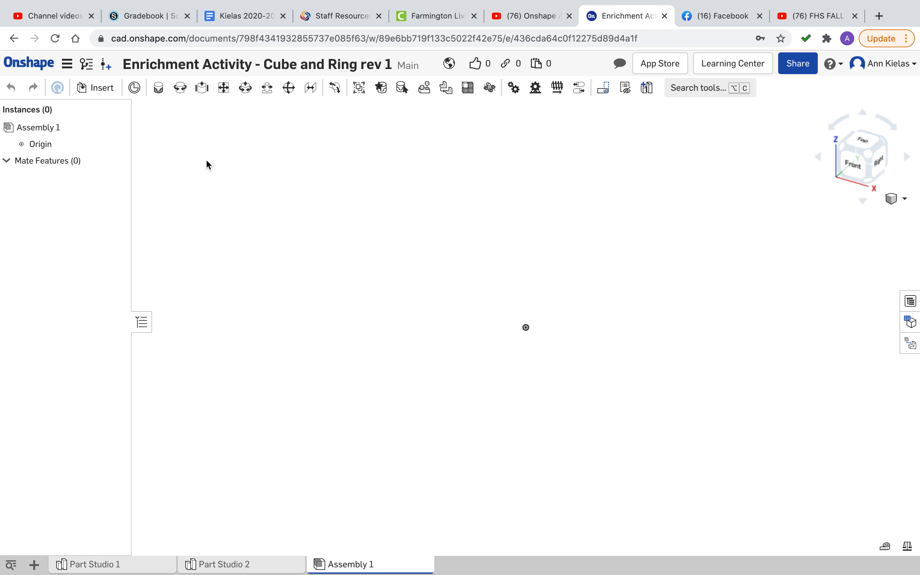
left_click(106, 93)
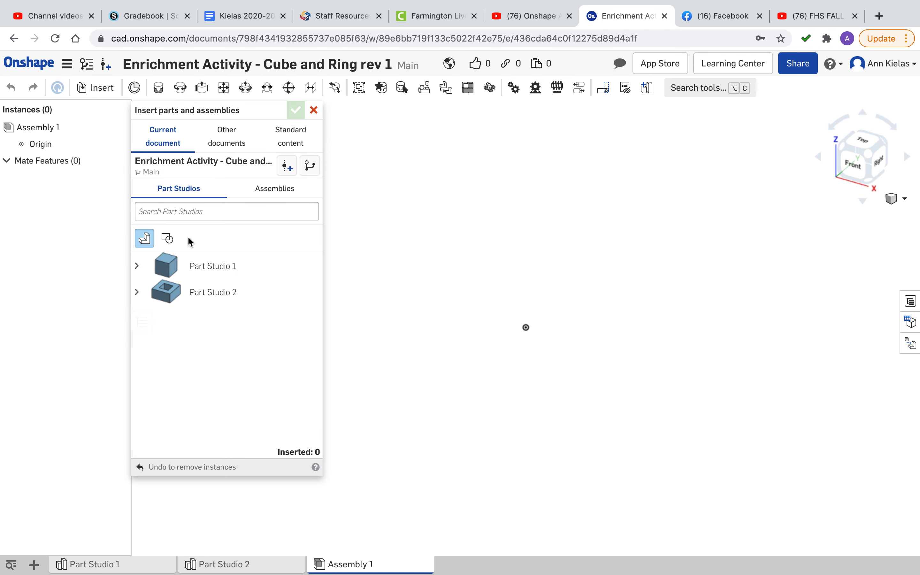
left_click(220, 294)
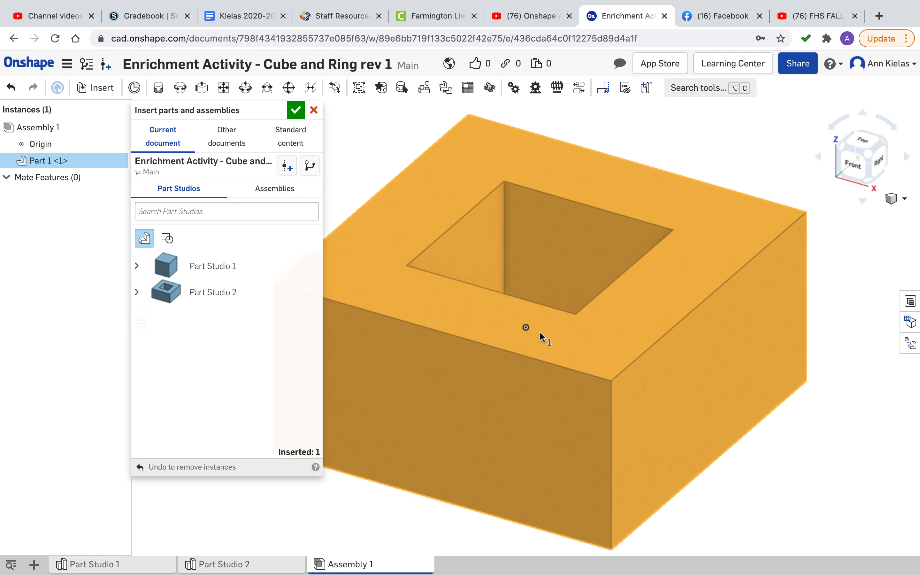
scroll(570, 338, "down", 5)
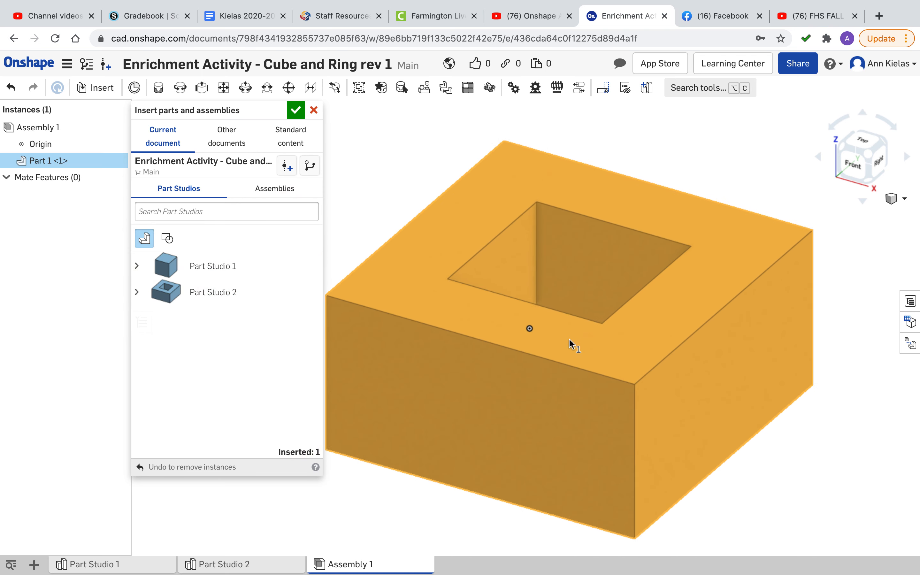
scroll(570, 340, "down", 2)
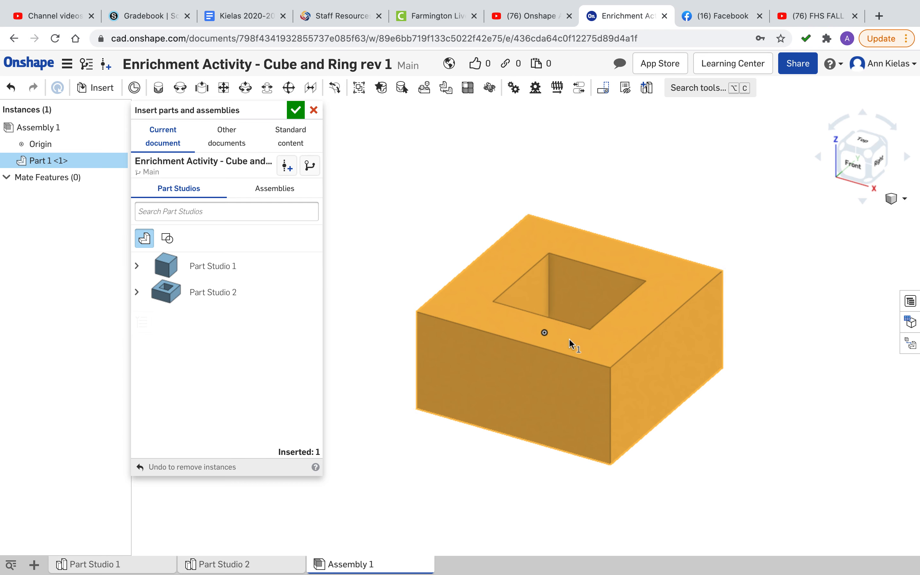
left_click(570, 339)
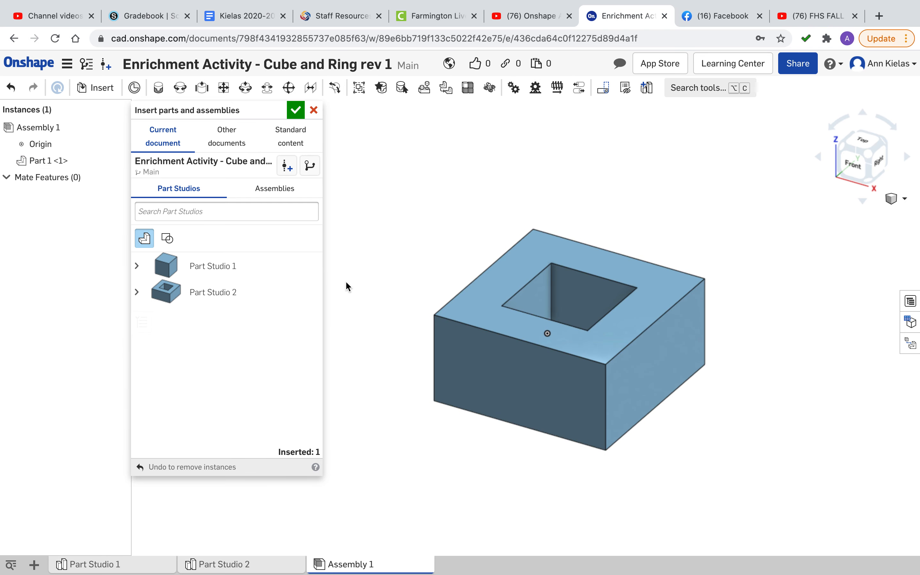
Step: Insert the cube from Part Studio 1 into the assembly, placing it above and to the right of the ring
left_click(236, 268)
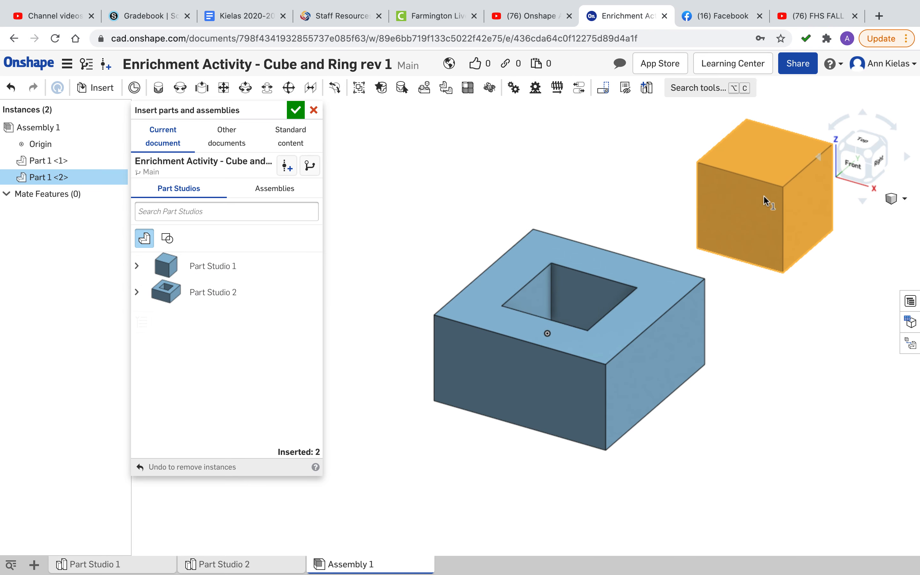
left_click(766, 200)
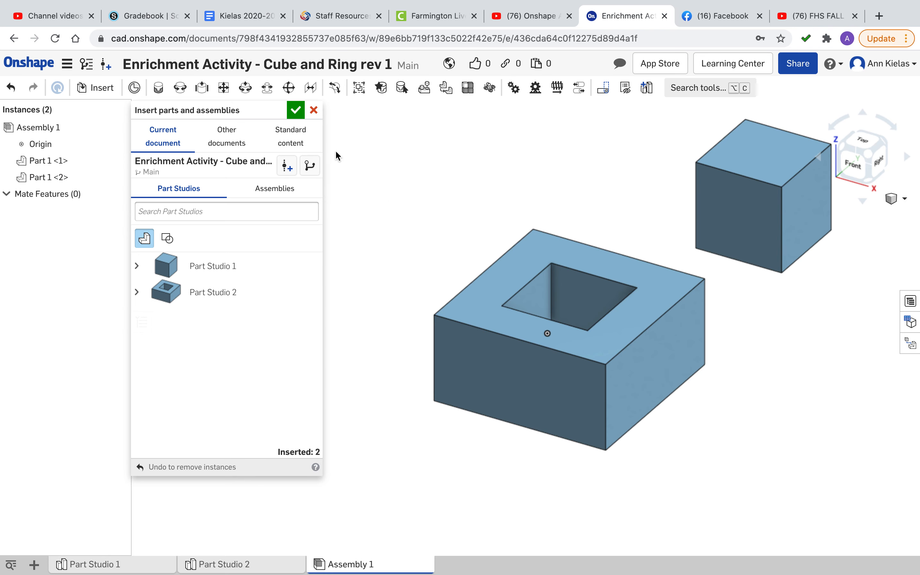
left_click(295, 111)
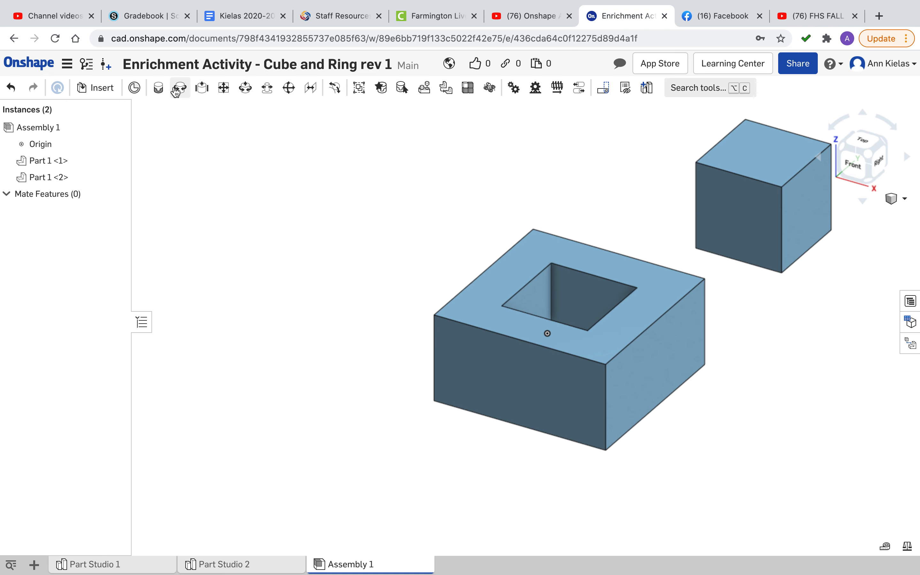
Step: Add a mate connector at the centre of the ring's top face, with its primary axis flipped downward
left_click(135, 88)
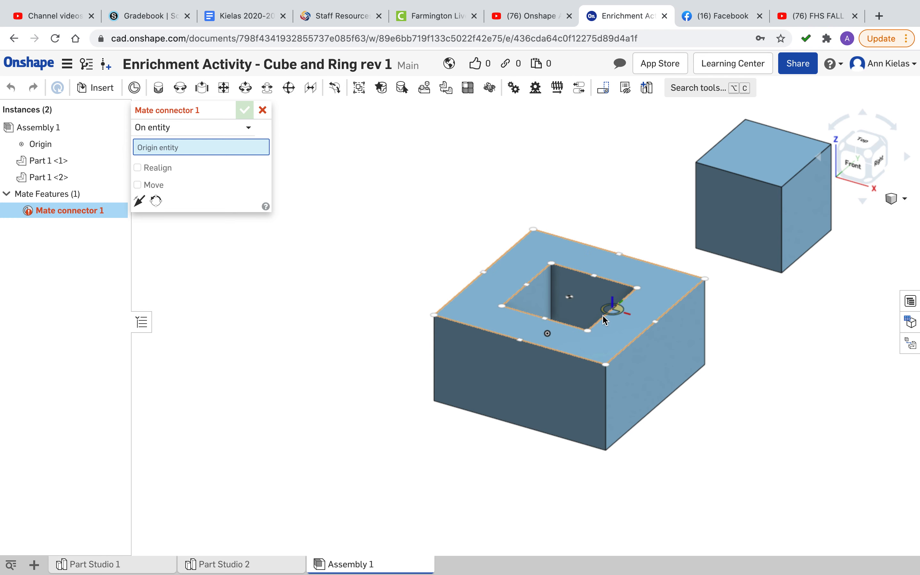
left_click(569, 299)
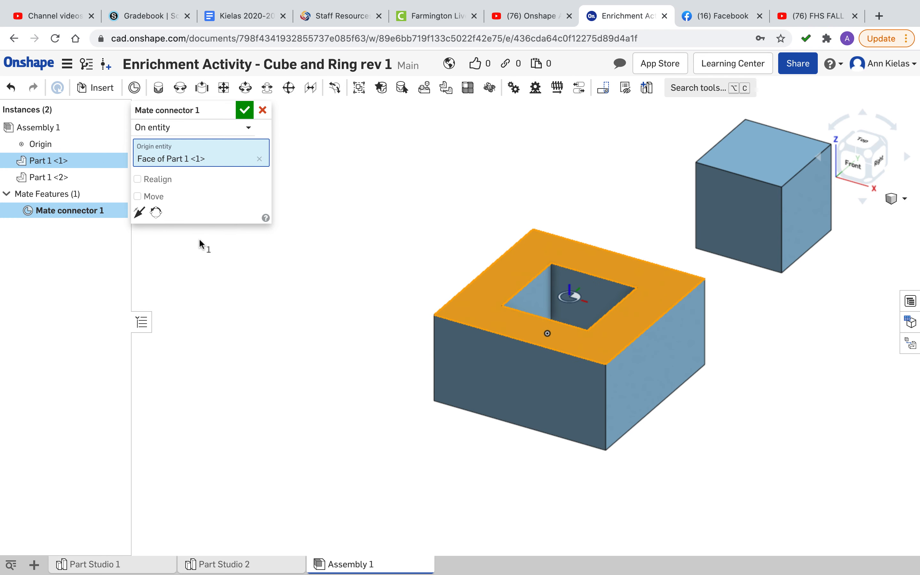
left_click(140, 215)
left_click(244, 110)
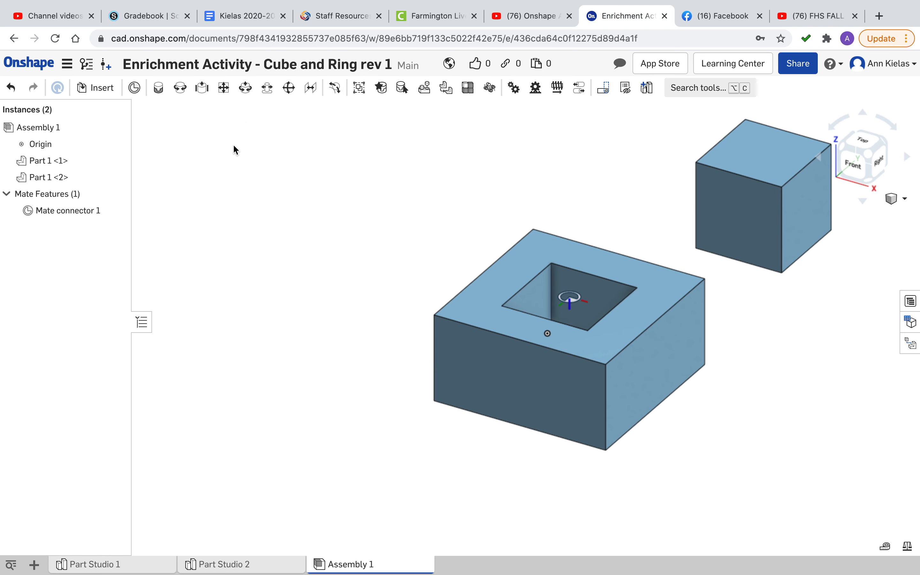
Step: Add a mate connector at the centre of the cube's top face, with its primary axis flipped downward
left_click(134, 88)
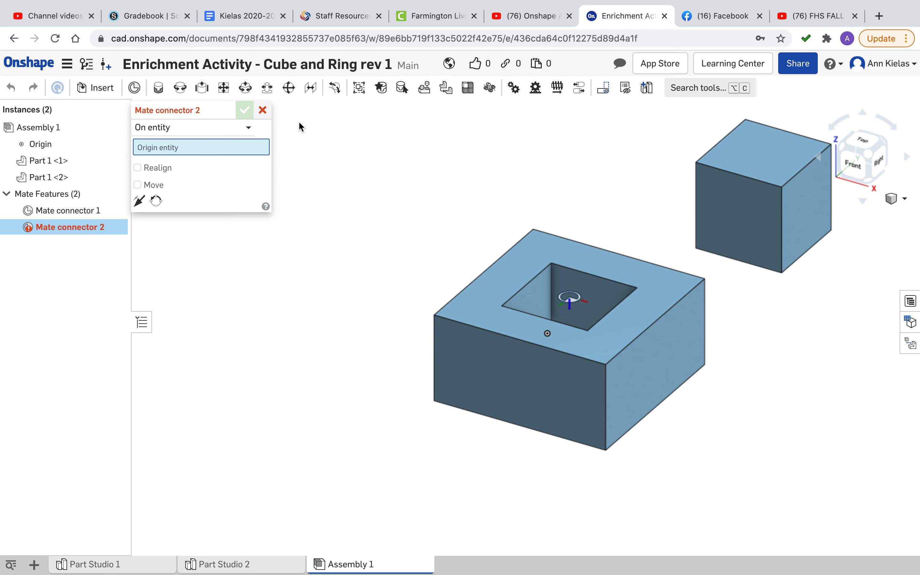
left_click(766, 153)
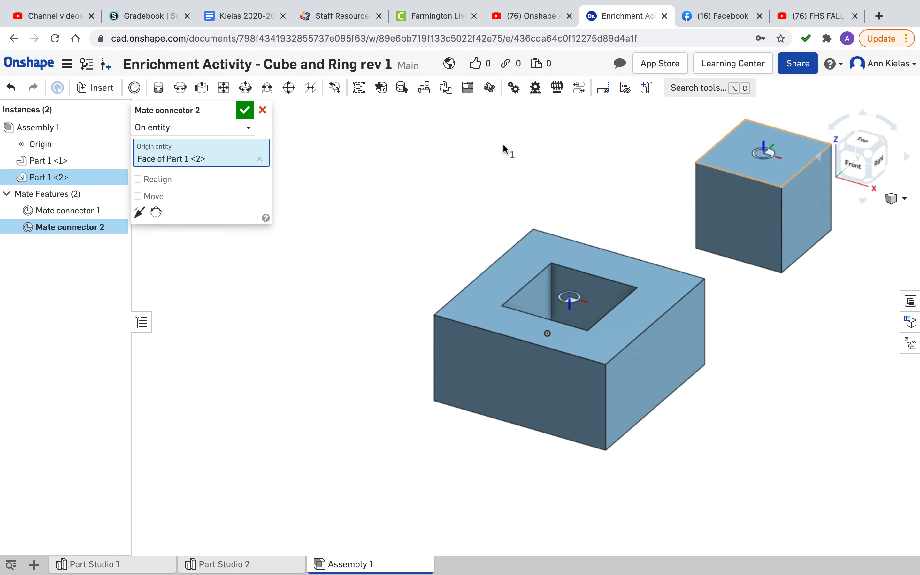
left_click(139, 212)
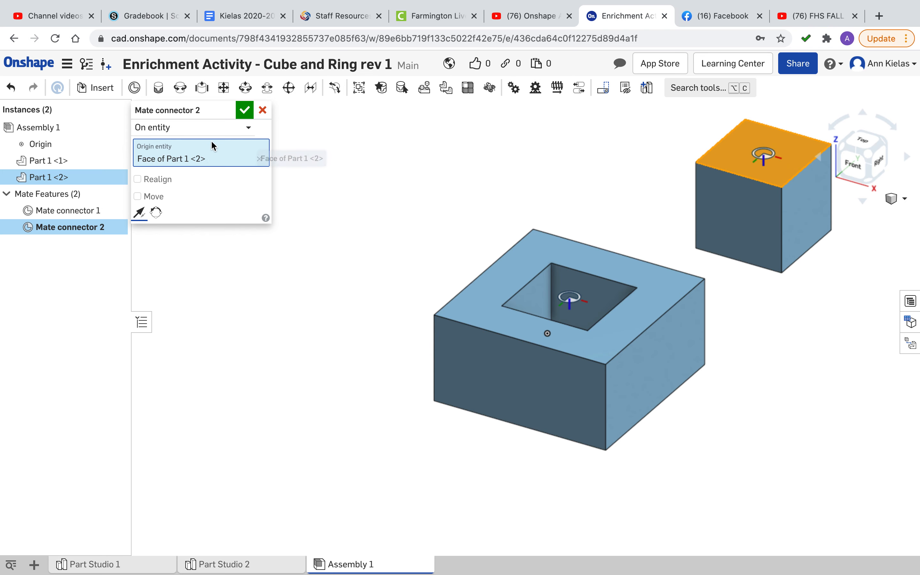
left_click(245, 114)
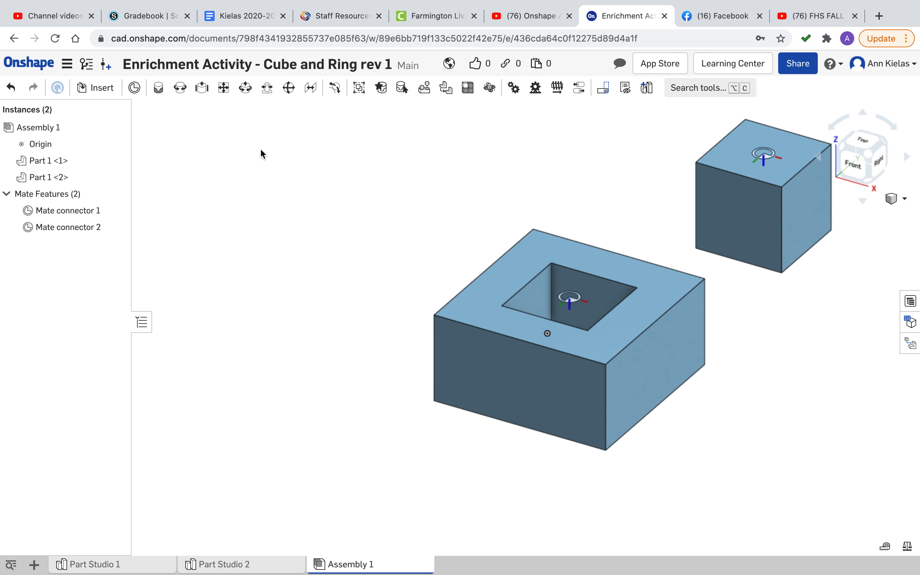
Step: Join the ring's and cube's mate connectors with a Slider mate, and reposition the joined parts in the assembly
left_click(202, 90)
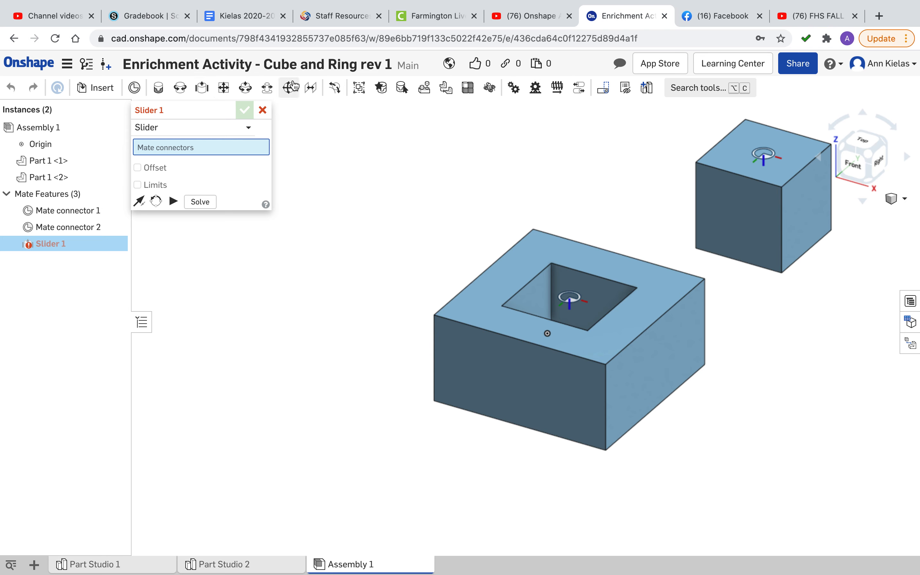
left_click(571, 302)
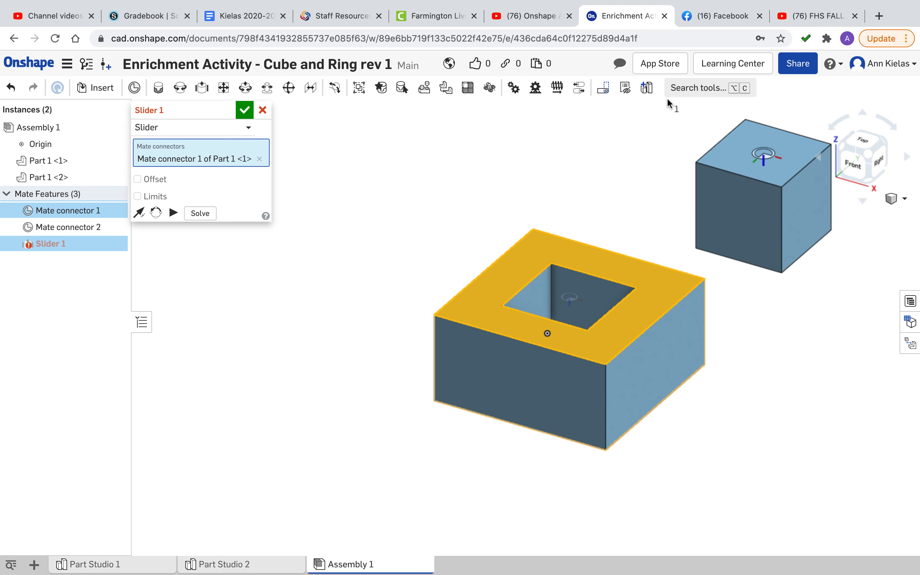
left_click(763, 154)
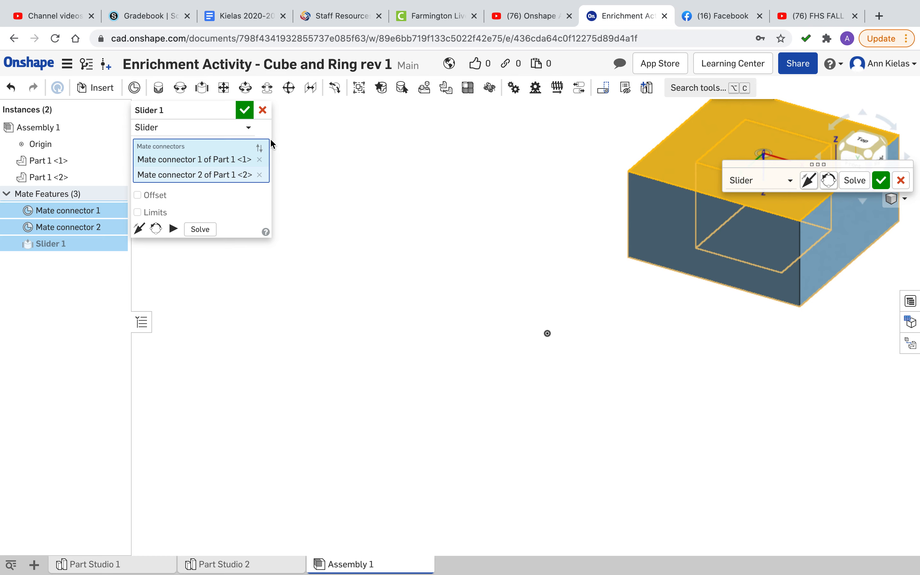
left_click(245, 113)
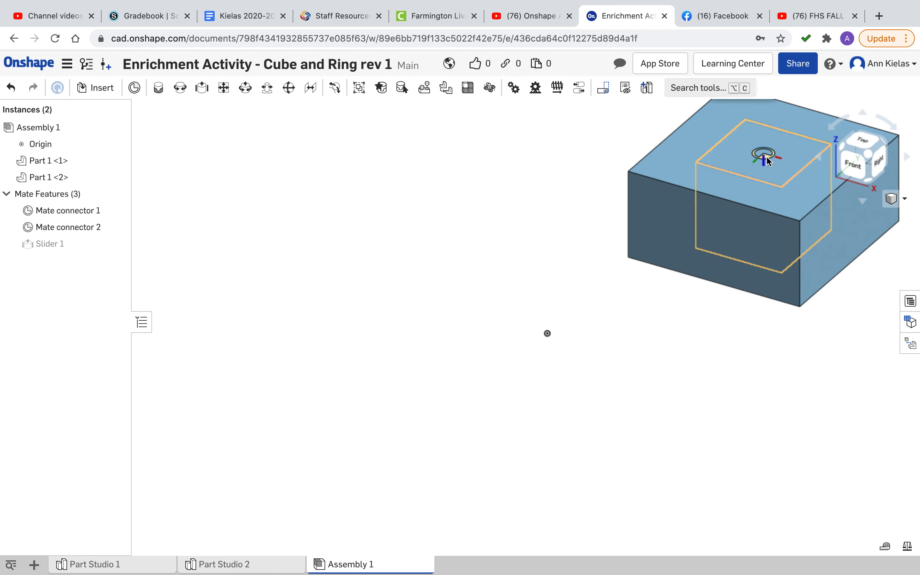
left_click_drag(767, 161, 644, 155)
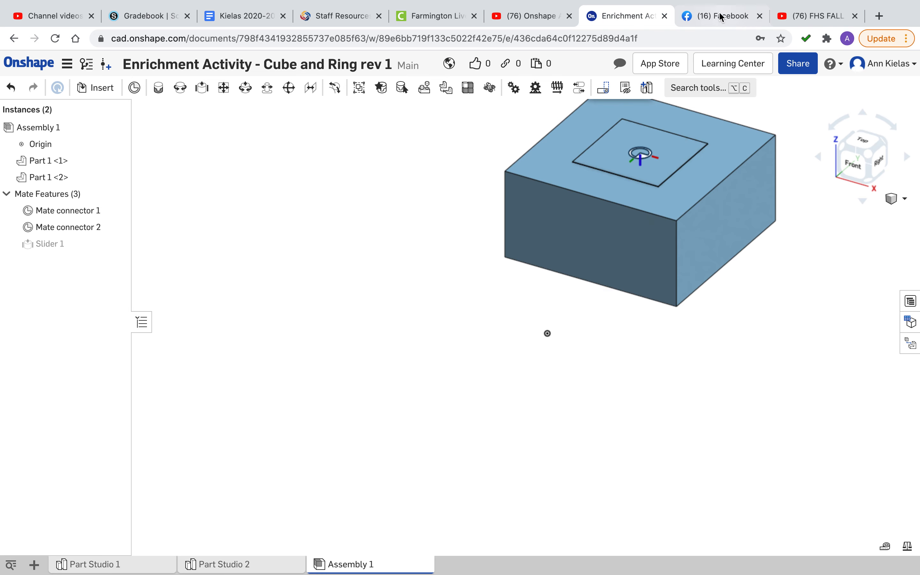
mouse_move(664, 4)
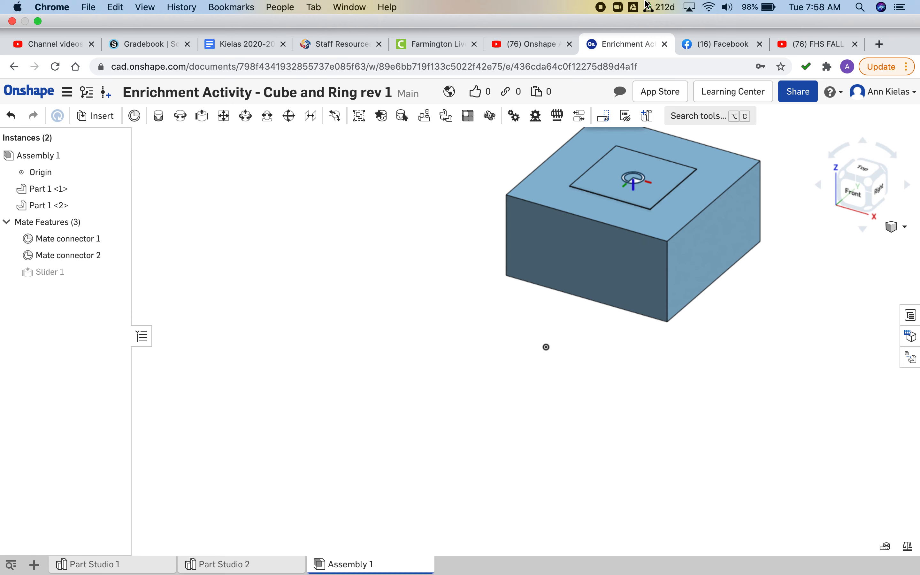